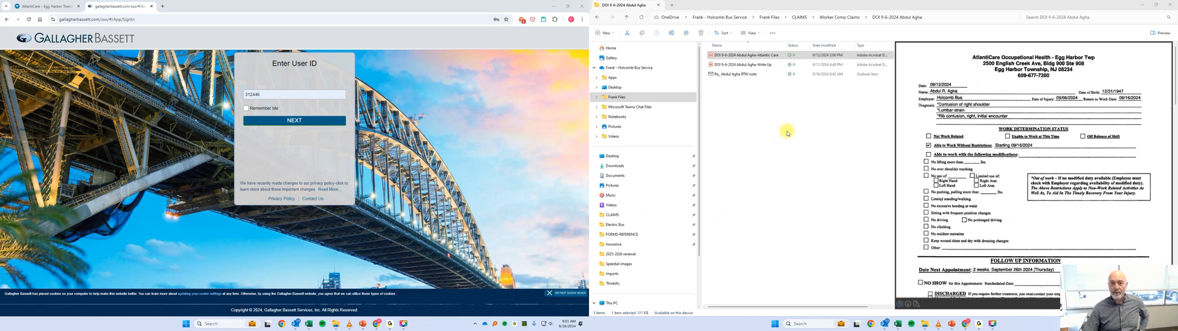
Examine the employee's injury write-up PDF, including the employee information, incident details and signature sections.
{"action": "left_click", "coordinate": [753, 65]}
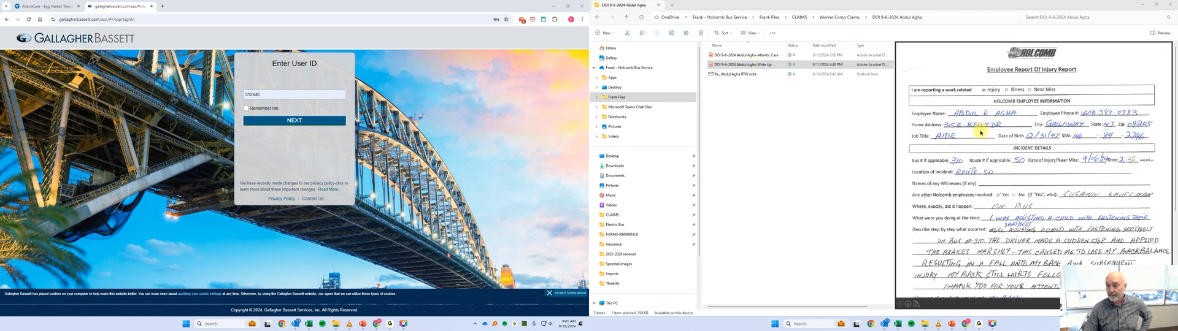
{"action": "scroll", "coordinate": [1007, 151], "scroll_direction": "down", "scroll_amount": 3}
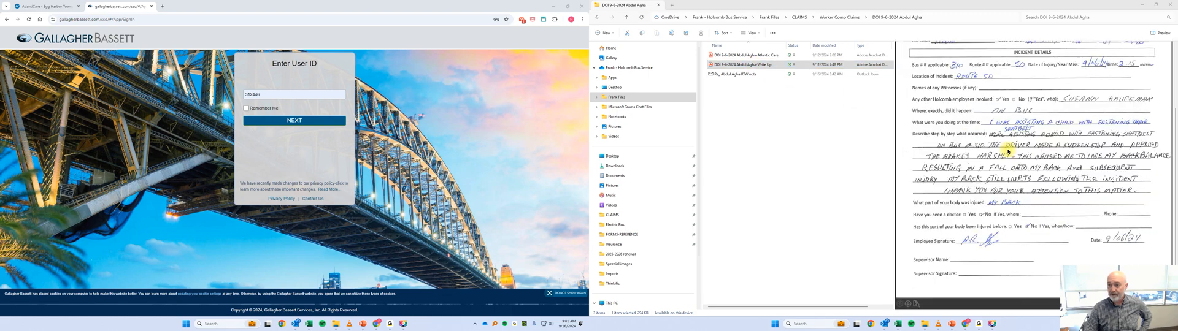
{"action": "scroll", "coordinate": [1020, 153], "scroll_direction": "up", "scroll_amount": 3}
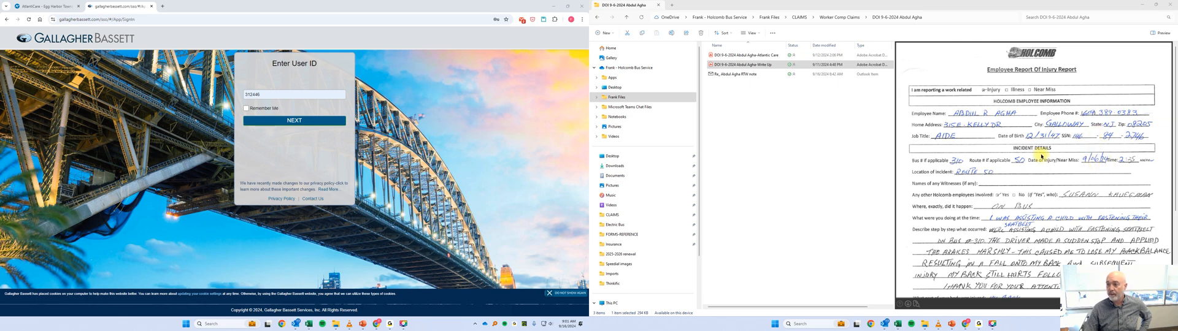
{"action": "scroll", "coordinate": [1005, 174], "scroll_direction": "down", "scroll_amount": 3}
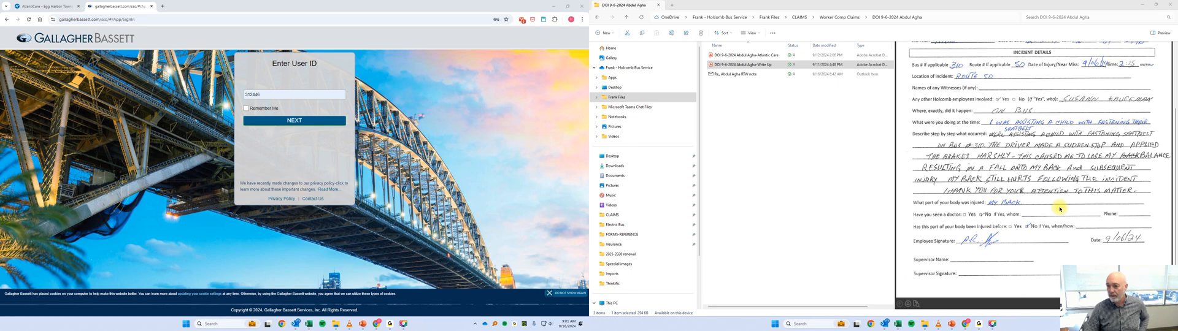
{"action": "scroll", "coordinate": [1060, 208], "scroll_direction": "up", "scroll_amount": 3}
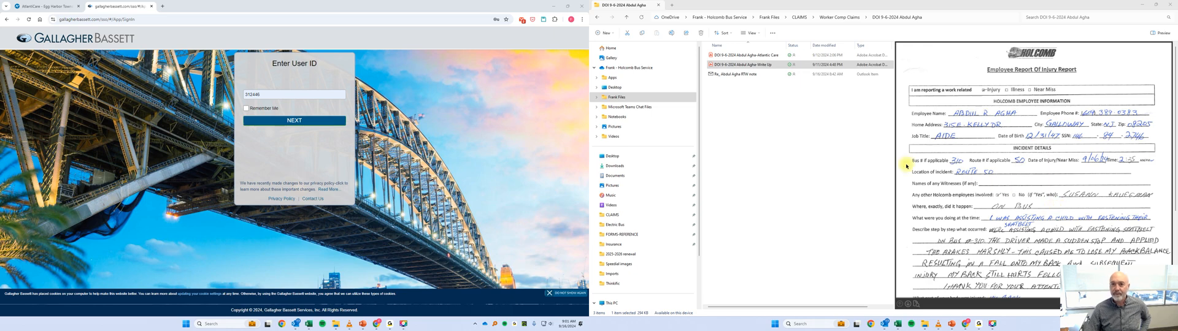
Review the AtlantiCare work-status report, including its follow-up section, and the saved email about the return-to-work note.
{"action": "left_click", "coordinate": [748, 56]}
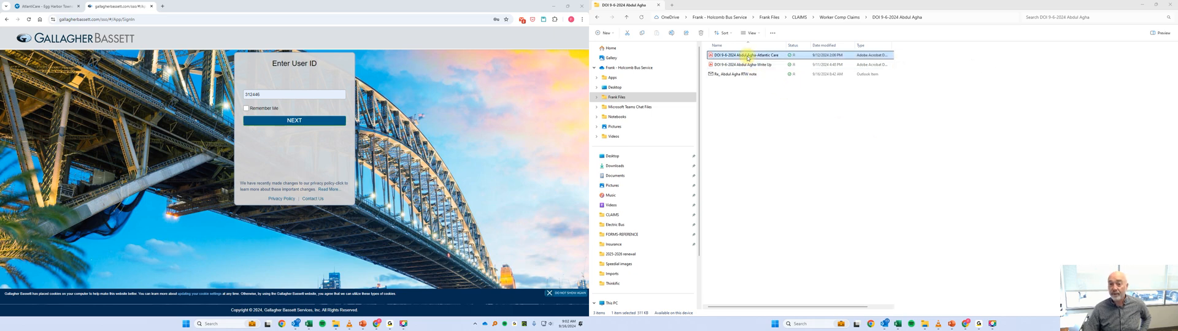
{"action": "left_click", "coordinate": [974, 65]}
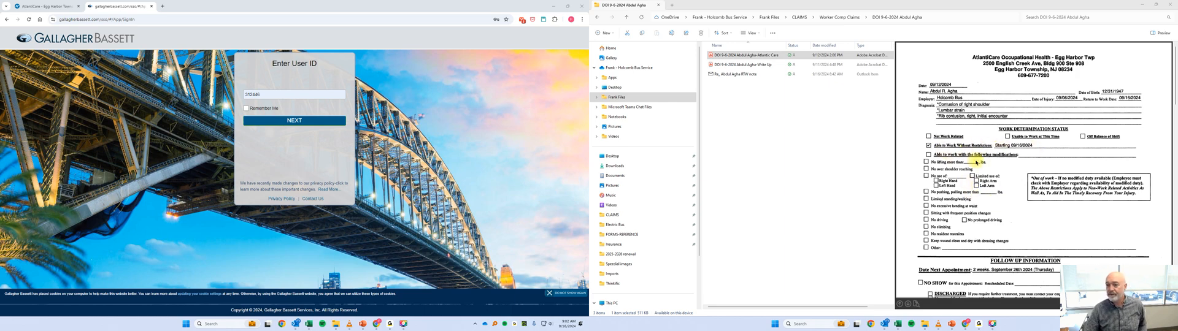
{"action": "scroll", "coordinate": [986, 180], "scroll_direction": "down", "scroll_amount": 3}
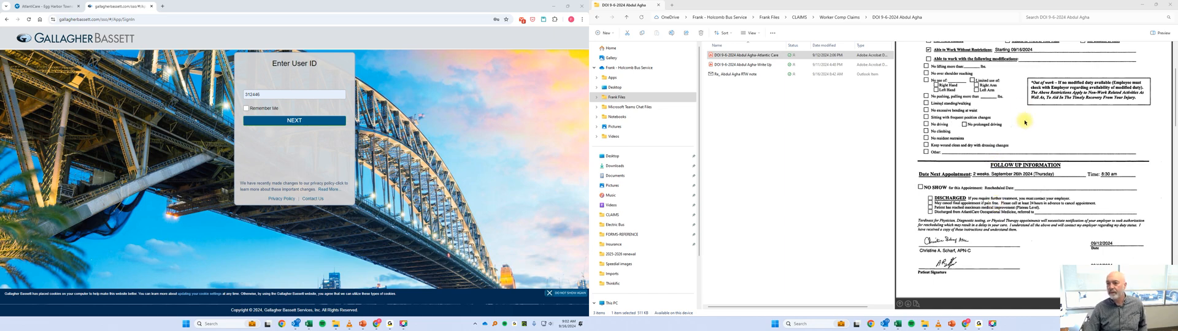
{"action": "scroll", "coordinate": [1025, 120], "scroll_direction": "up", "scroll_amount": 3}
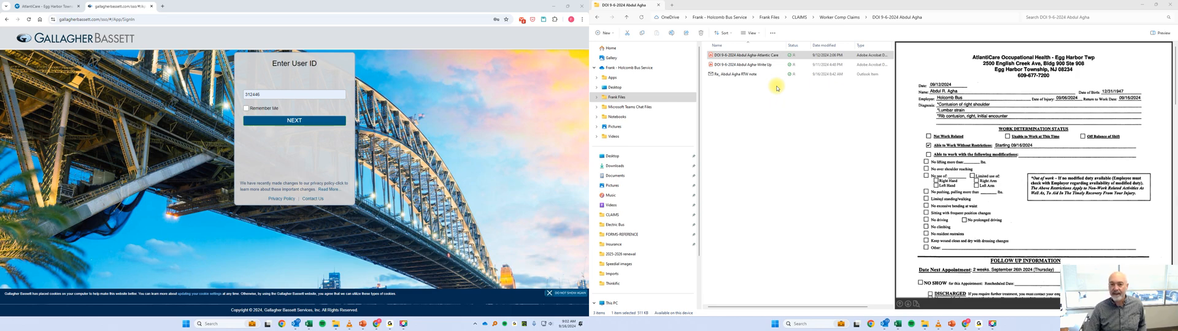
{"action": "left_click", "coordinate": [747, 74]}
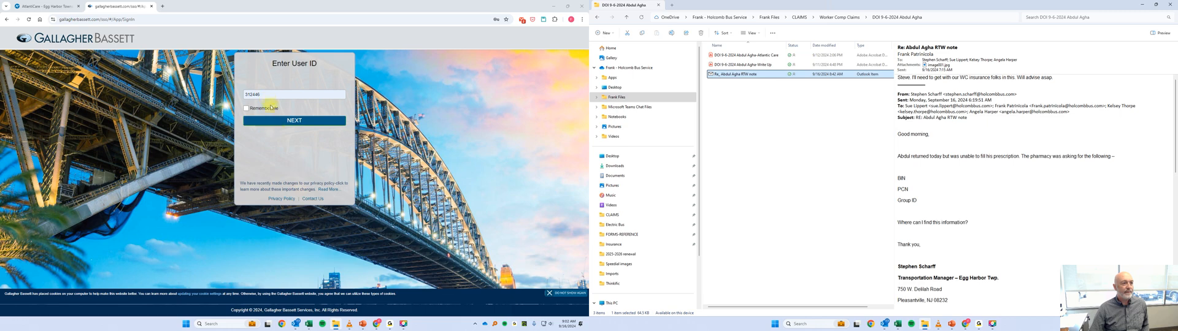
Sign in to the Gallagher Bassett claims system with the prefilled user ID and the account password.
{"action": "left_click", "coordinate": [303, 120]}
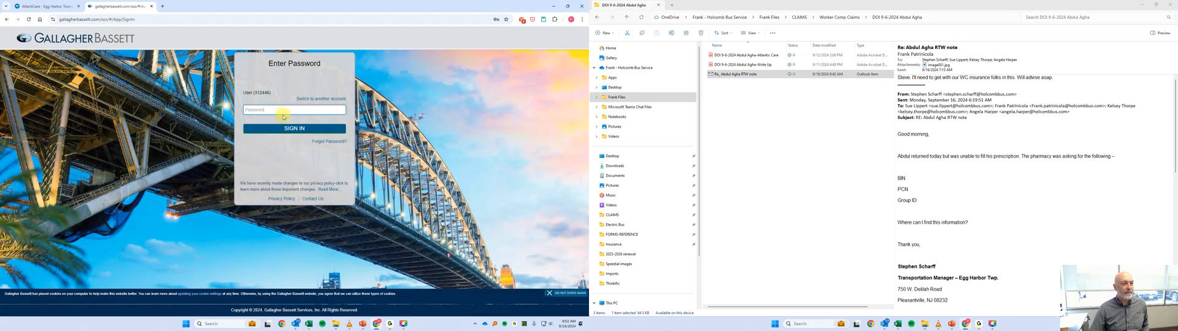
{"action": "left_click", "coordinate": [269, 111]}
{"action": "left_click", "coordinate": [284, 126]}
{"action": "left_click", "coordinate": [279, 129]}
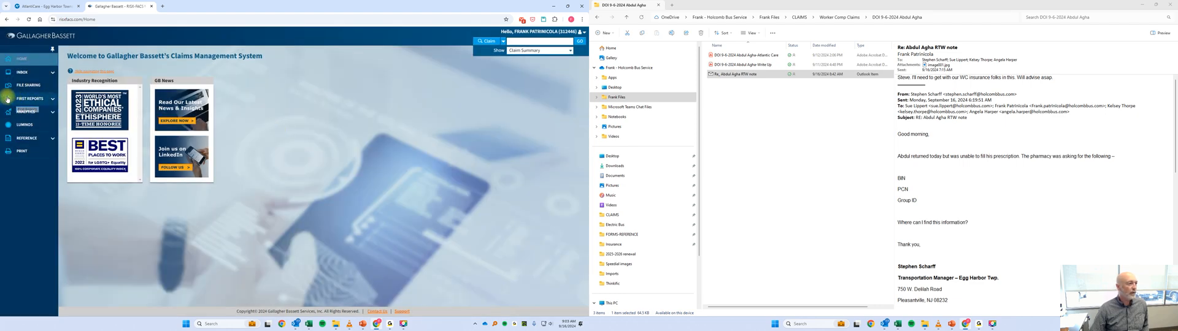
Start a Workers' Compensation first report and bring up the injury write-up PDF for reference.
{"action": "left_click", "coordinate": [50, 101]}
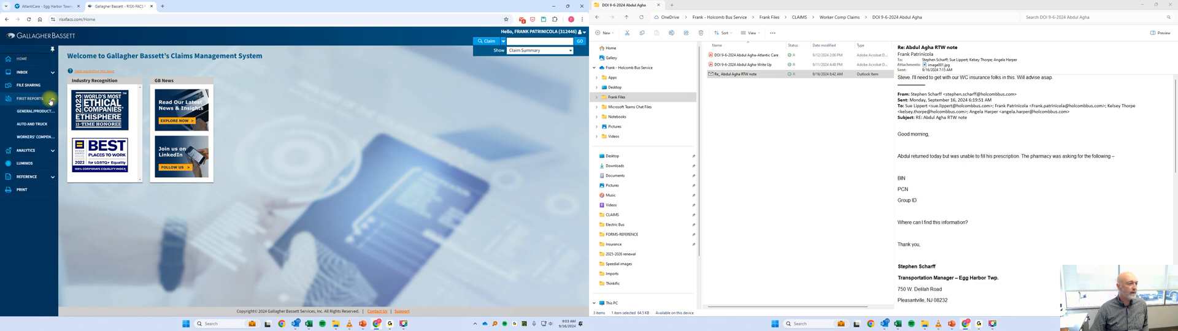
{"action": "left_click", "coordinate": [32, 140]}
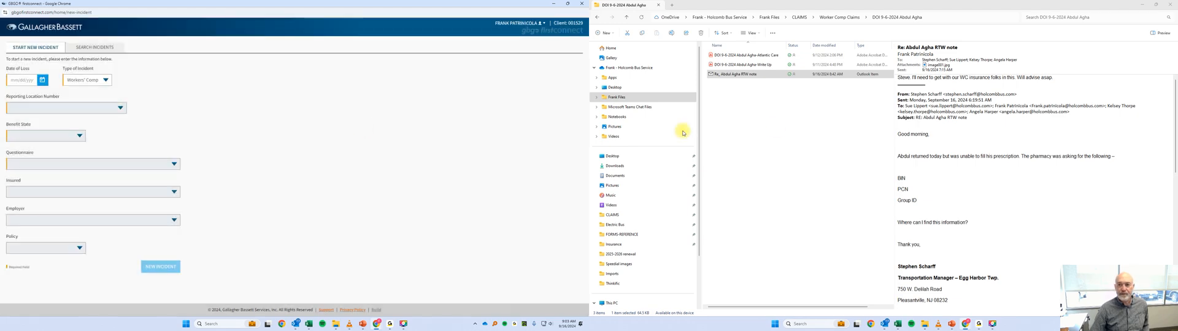
{"action": "left_click", "coordinate": [745, 55]}
{"action": "left_click", "coordinate": [798, 64]}
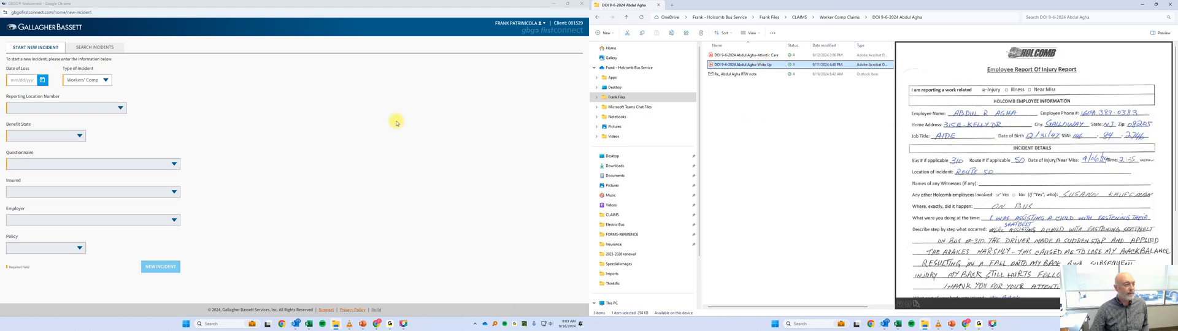
Set the date of loss to 09/06/2024, the incident type to Workers' Comp and the reporting location to Holcomb Bus Service, Inc.
{"action": "left_click", "coordinate": [47, 82]}
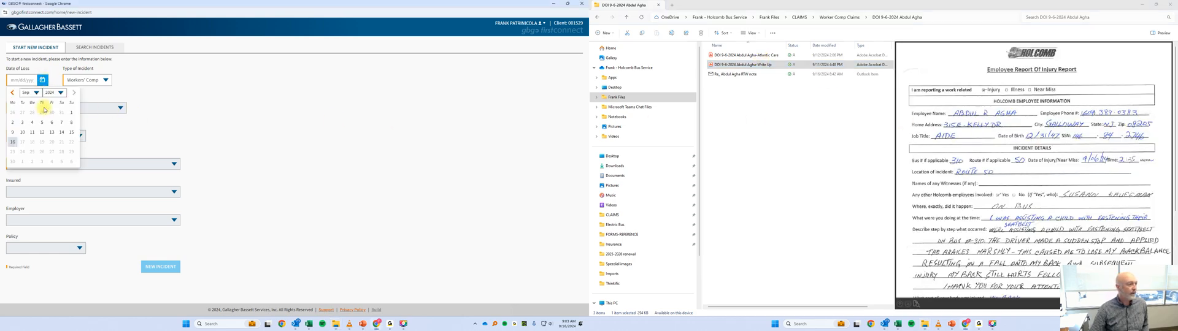
{"action": "left_click", "coordinate": [52, 125]}
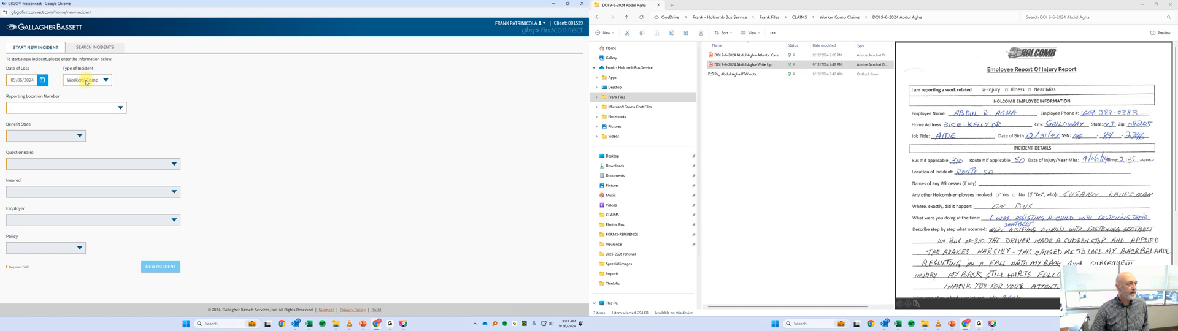
{"action": "left_click", "coordinate": [87, 82]}
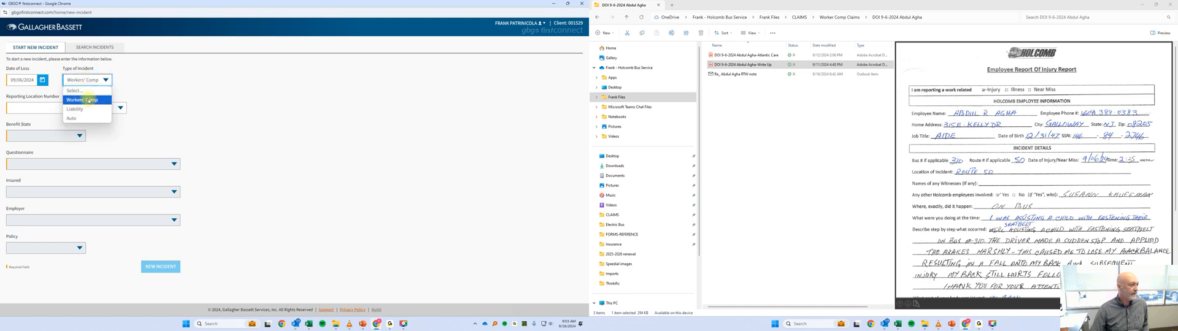
{"action": "left_click", "coordinate": [89, 100]}
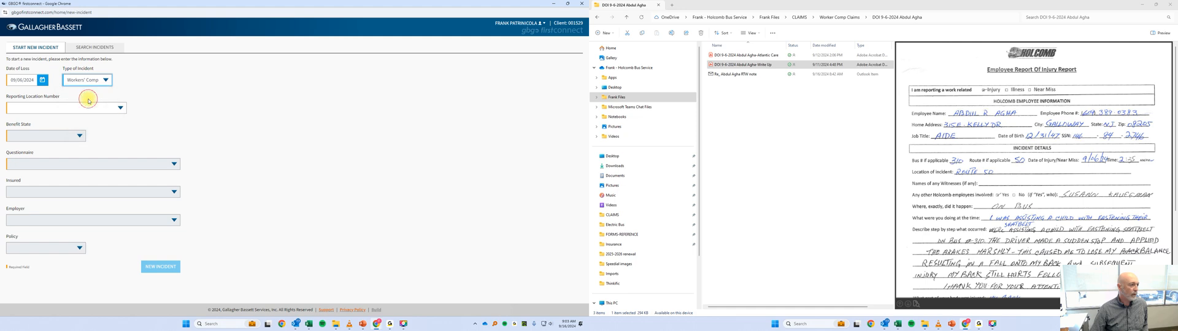
{"action": "left_click", "coordinate": [27, 109]}
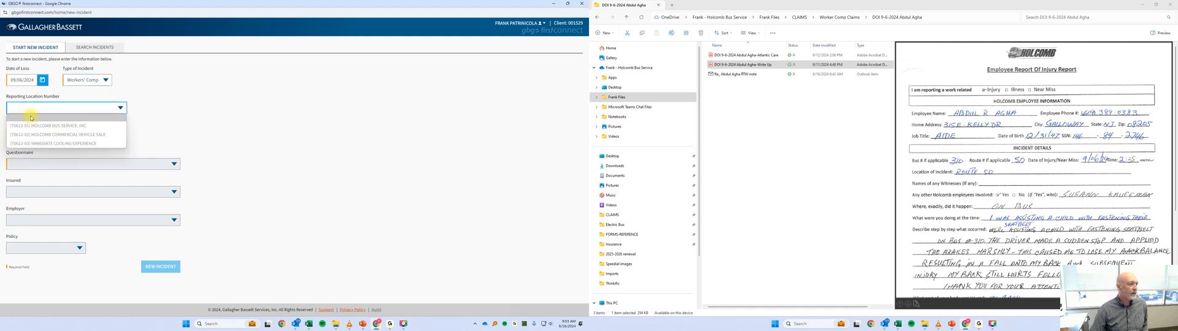
{"action": "left_click", "coordinate": [43, 126]}
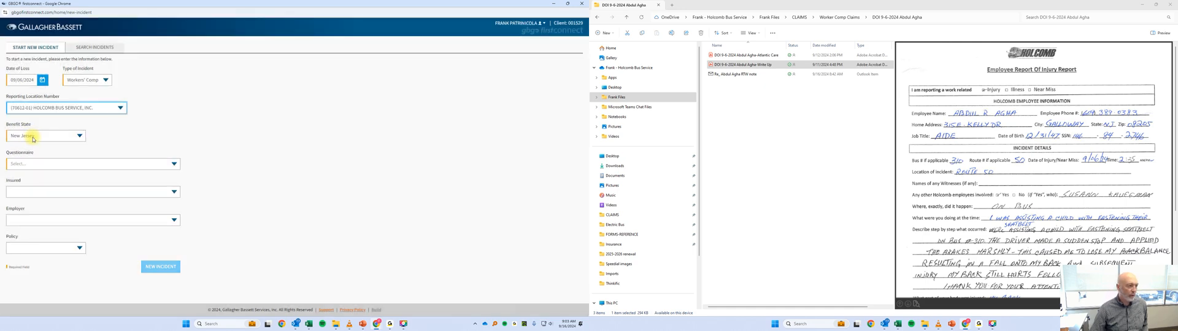
Choose the GBGO WC questionnaire with Holcomb Bus Service, Inc. as insured and employer, and create the new incident.
{"action": "left_click", "coordinate": [30, 164]}
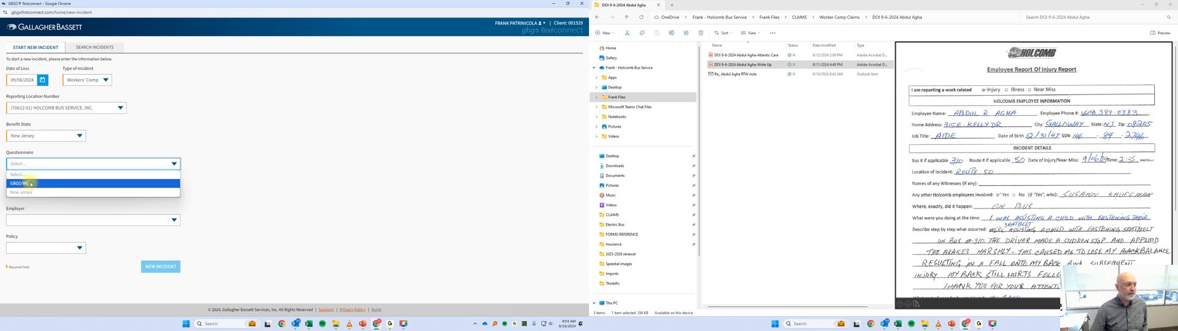
{"action": "left_click", "coordinate": [30, 184]}
{"action": "left_click", "coordinate": [32, 194]}
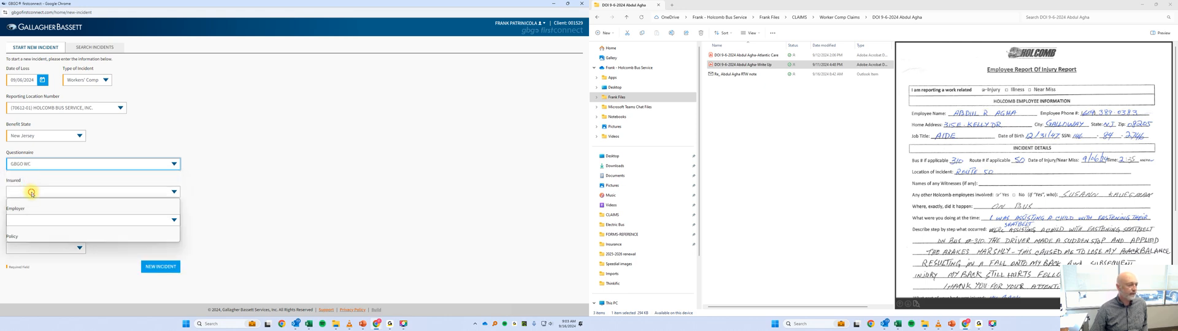
{"action": "left_click", "coordinate": [39, 210]}
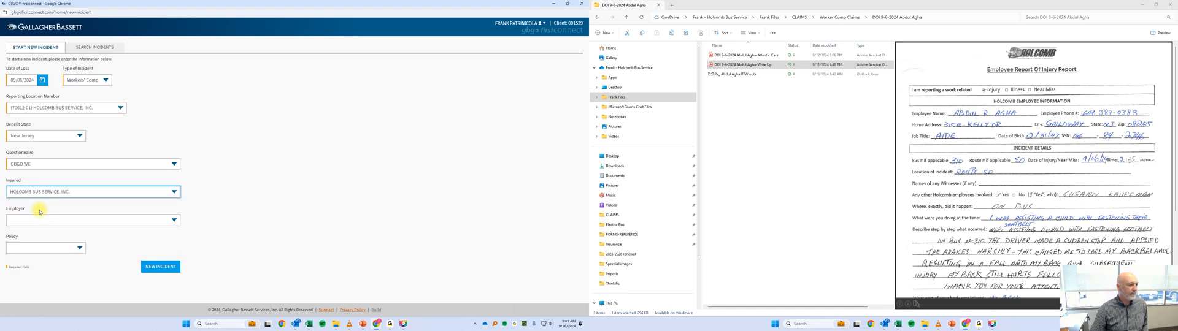
{"action": "left_click", "coordinate": [38, 219]}
{"action": "left_click", "coordinate": [33, 239]}
{"action": "left_click", "coordinate": [31, 248]}
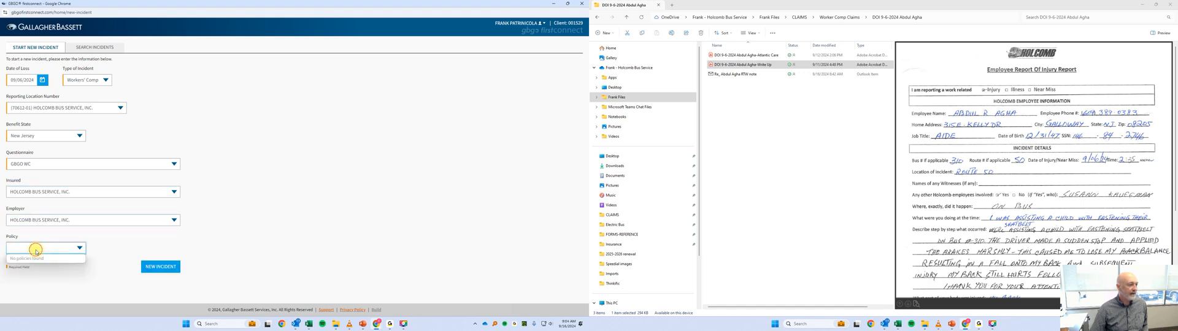
{"action": "left_click", "coordinate": [150, 269]}
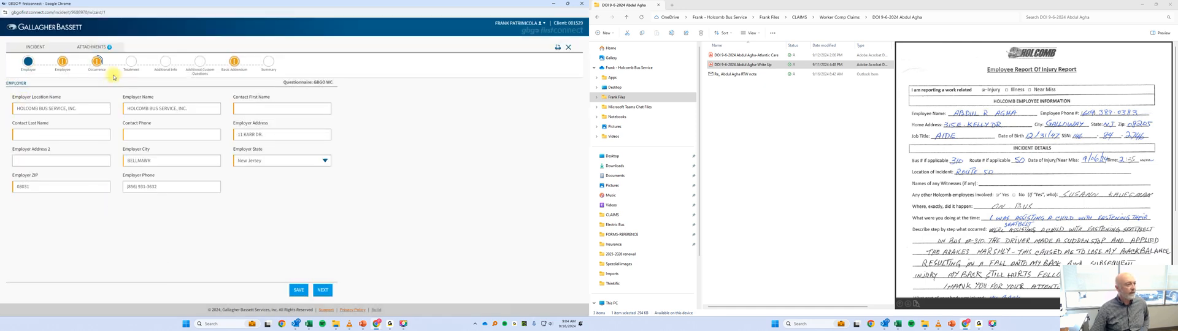
View the incident's attachments page and return to the incident form.
{"action": "left_click", "coordinate": [92, 47]}
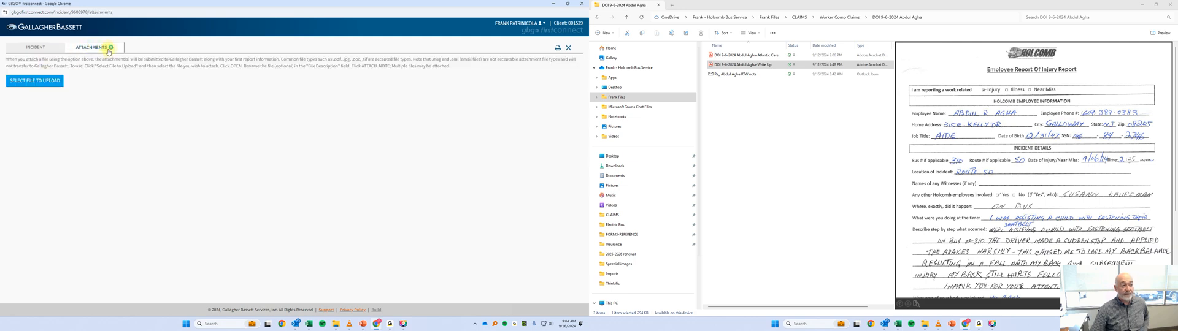
{"action": "left_click", "coordinate": [38, 48]}
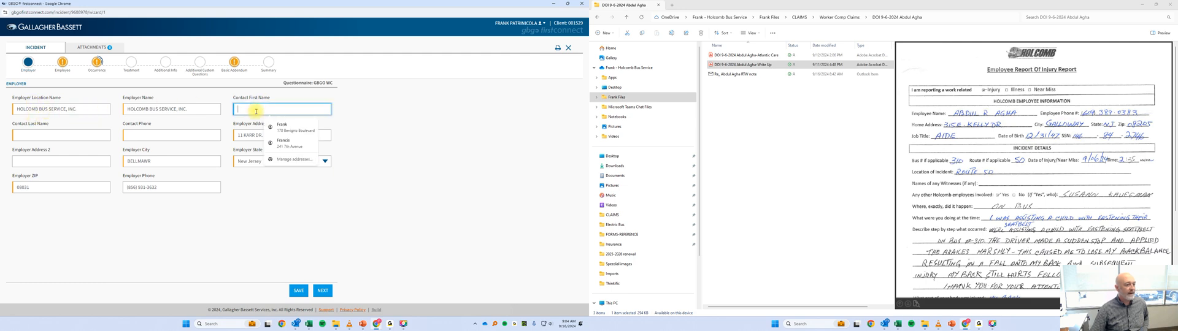
Fill in the employer contact's name, phone number and address from the saved details, correct the contact phone, and continue to the Employee section.
{"action": "left_click", "coordinate": [287, 127]}
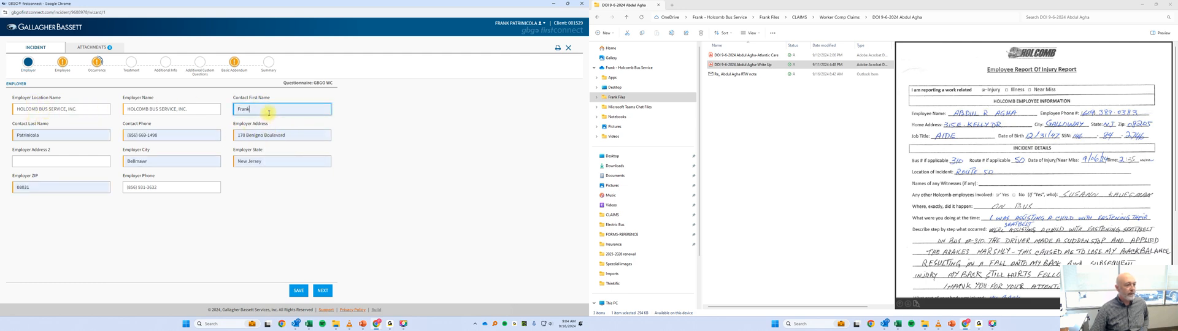
{"action": "left_click_drag", "start_coordinate": [138, 135], "coordinate": [196, 135]}
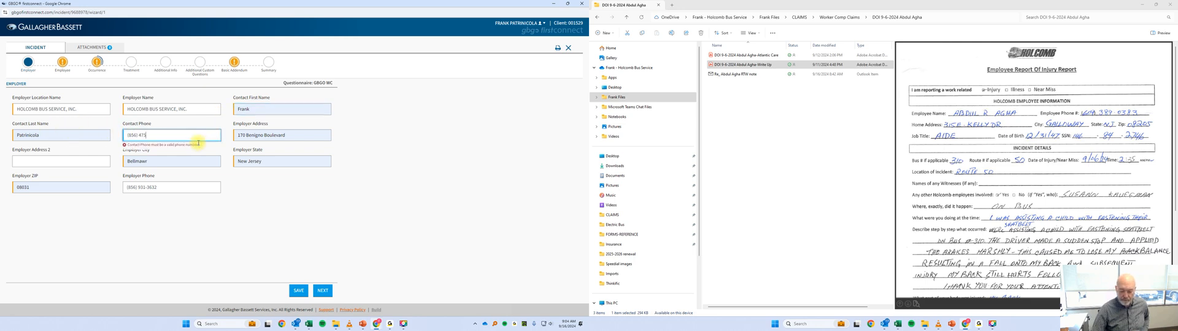
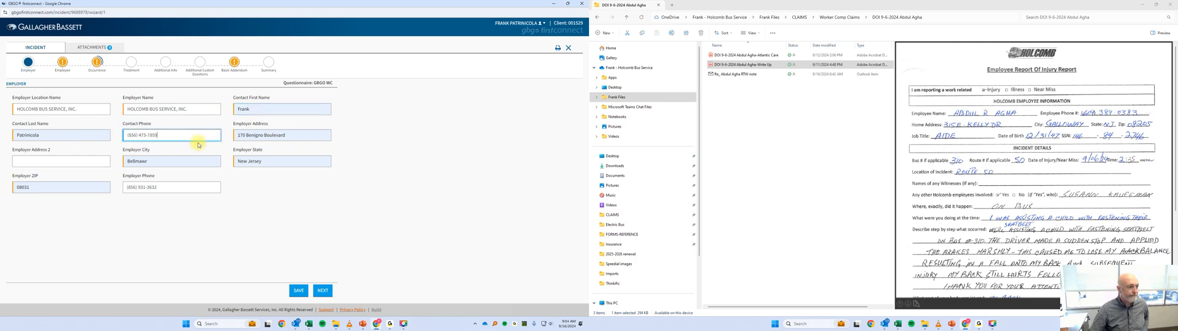
{"action": "left_click", "coordinate": [266, 135]}
{"action": "left_click", "coordinate": [105, 223]}
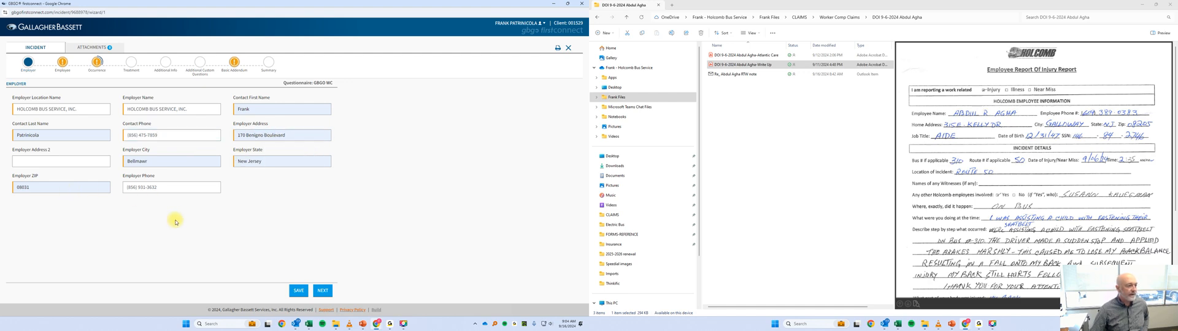
{"action": "left_click", "coordinate": [323, 292]}
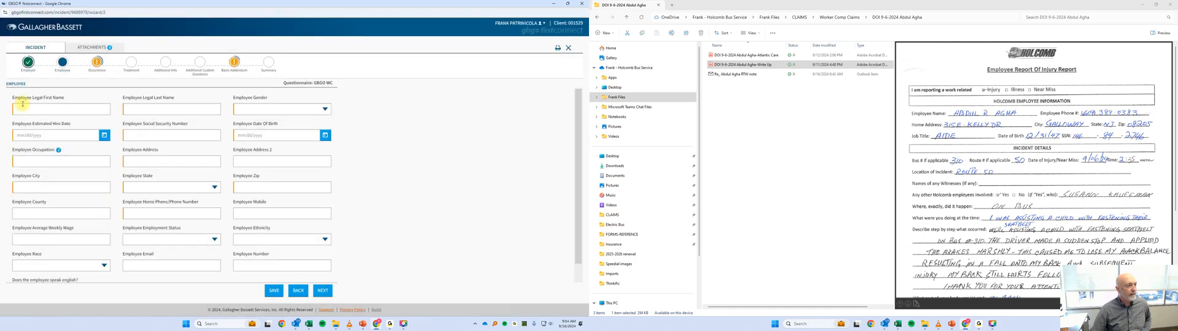
Switch to the Excel contact list and select the injured employee's row in the Safety Spreadsheet sheet.
{"action": "left_click", "coordinate": [897, 325]}
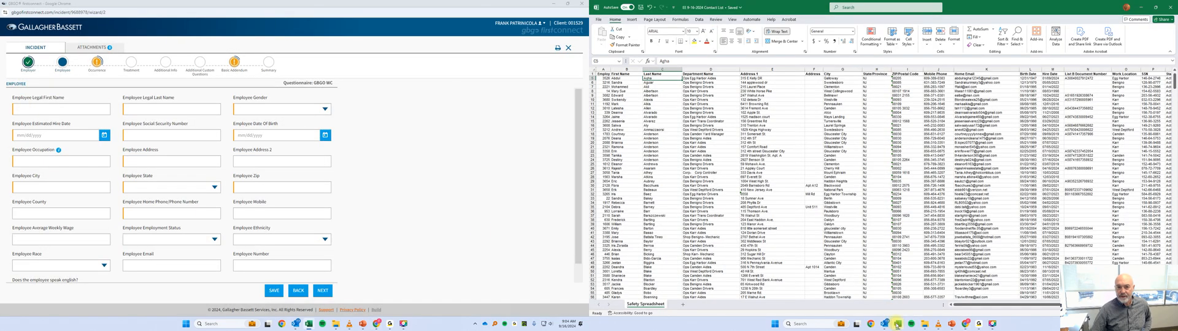
{"action": "left_click", "coordinate": [593, 79]}
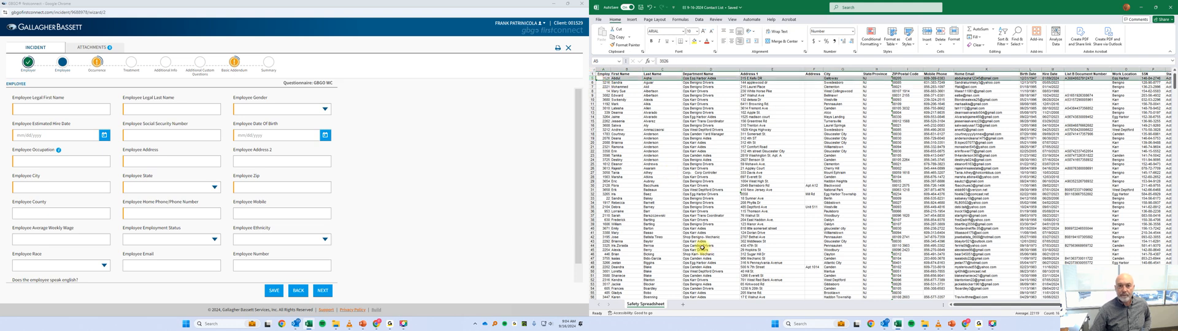
Enter the employee's legal first and last name and set the gender to Male.
{"action": "left_click", "coordinate": [41, 111]}
{"action": "key", "text": "Tab"}
{"action": "key", "text": "Tab"}
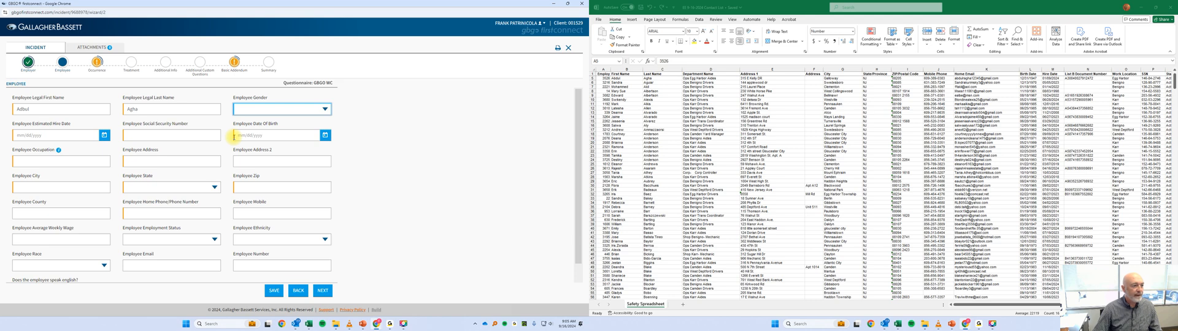
{"action": "left_click", "coordinate": [249, 110]}
{"action": "left_click", "coordinate": [257, 136]}
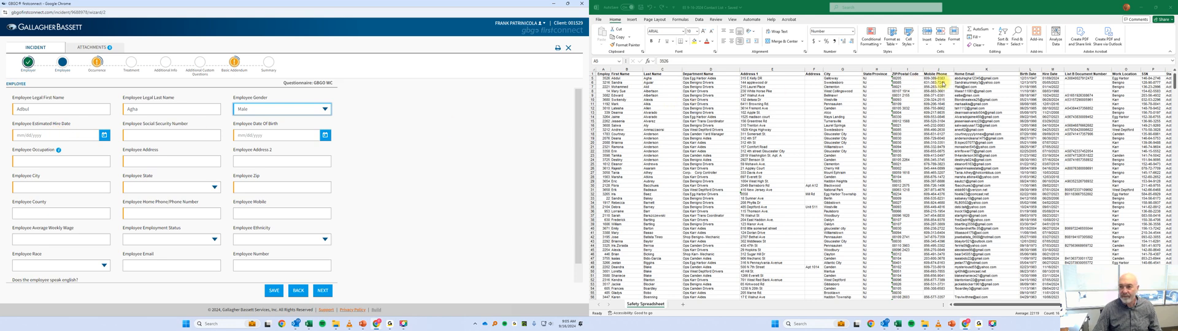
Copy the employee's hire date, 01/09/2024, from the contact list into the Employee Estimated Hire Date field.
{"action": "left_click", "coordinate": [1050, 79]}
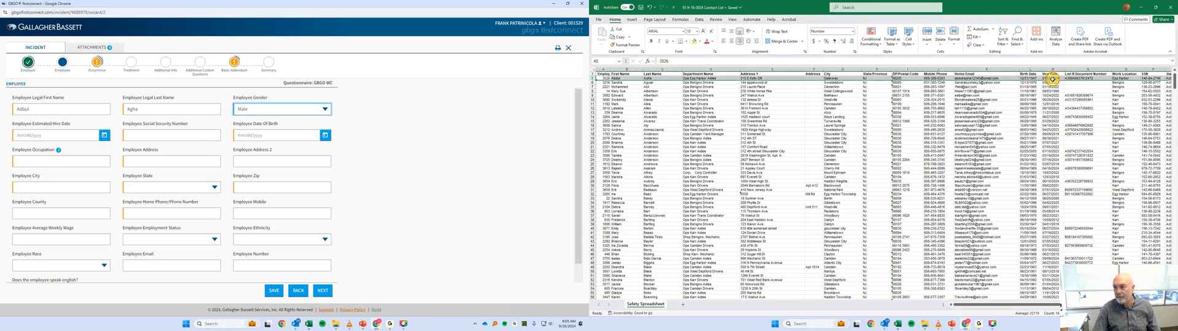
{"action": "triple_click", "coordinate": [668, 61]}
{"action": "right_click", "coordinate": [667, 61]}
{"action": "left_click", "coordinate": [681, 77]}
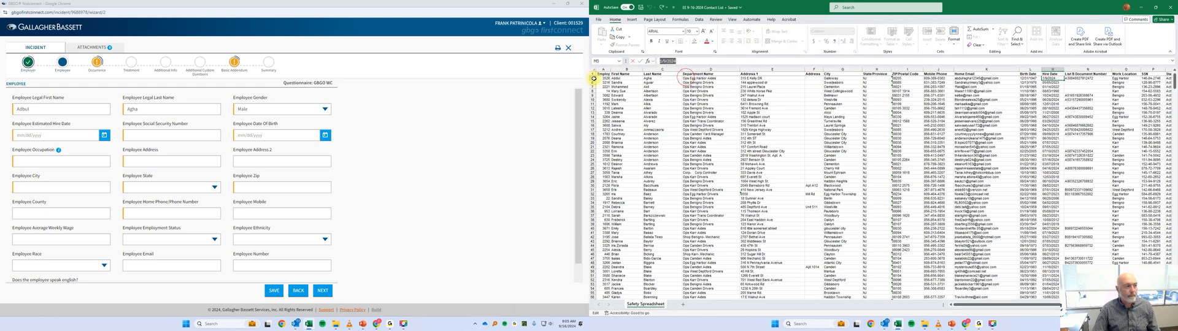
{"action": "left_click", "coordinate": [71, 138]}
{"action": "key", "text": "ctrl+v"}
Copy the employee's Social Security number from the contact list into the Employee Social Security Number field.
{"action": "left_click", "coordinate": [171, 138]}
{"action": "left_click", "coordinate": [1147, 78]}
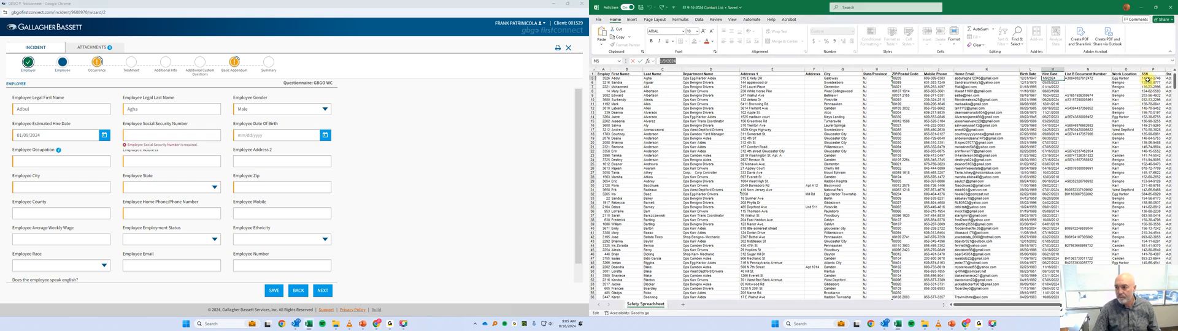
{"action": "left_click", "coordinate": [1147, 78]}
{"action": "triple_click", "coordinate": [668, 61]}
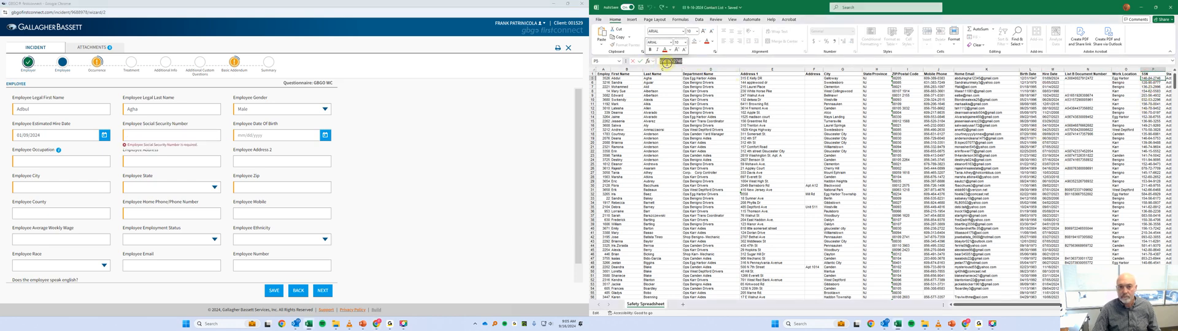
{"action": "right_click", "coordinate": [668, 61]}
{"action": "left_click", "coordinate": [678, 76]}
{"action": "left_click", "coordinate": [171, 135]}
{"action": "key", "text": "ctrl+v"}
Copy the employee's birth date from the contact list into the Employee Date Of Birth field.
{"action": "left_click", "coordinate": [271, 135]}
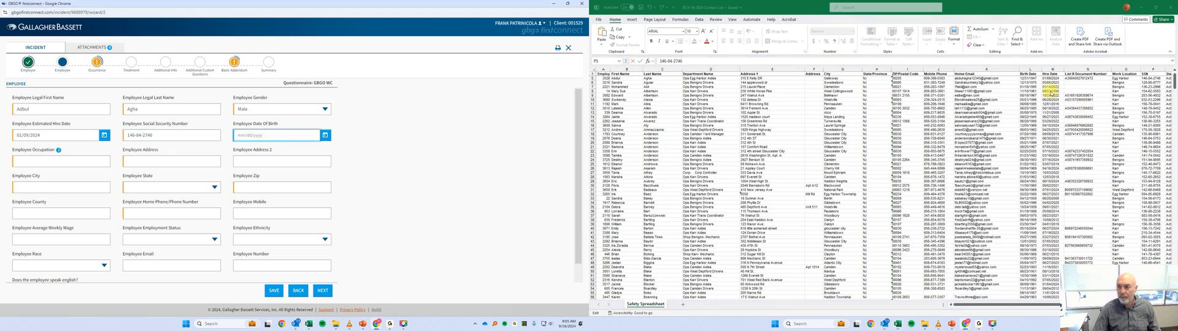
{"action": "left_click", "coordinate": [1044, 80]}
{"action": "left_click", "coordinate": [1028, 78]}
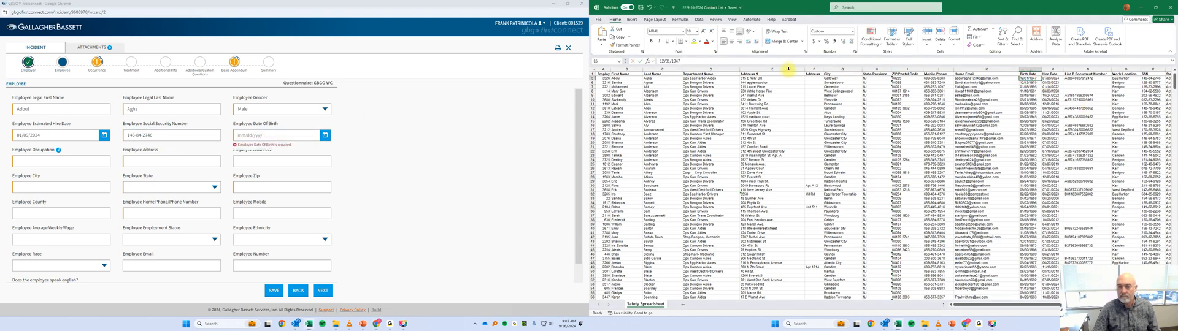
{"action": "double_click", "coordinate": [666, 61]}
{"action": "right_click", "coordinate": [665, 61]}
{"action": "left_click", "coordinate": [681, 76]}
{"action": "left_click", "coordinate": [258, 136]}
{"action": "key", "text": "ctrl+v"}
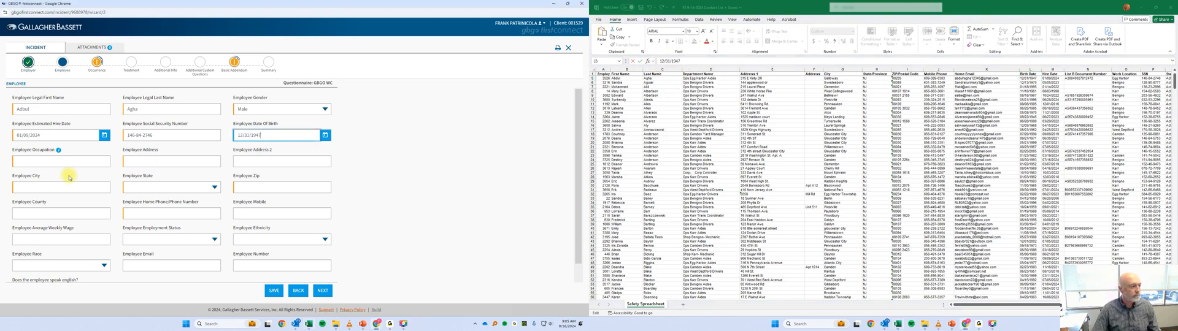
Check the job title in the injury report and the department in the contact list, and enter Bus Aide as the employee occupation.
{"action": "left_click", "coordinate": [51, 161]}
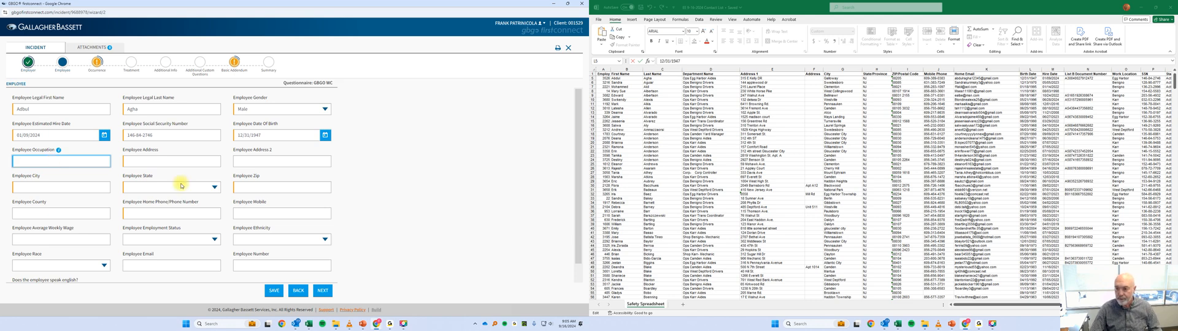
{"action": "left_click", "coordinate": [928, 323]}
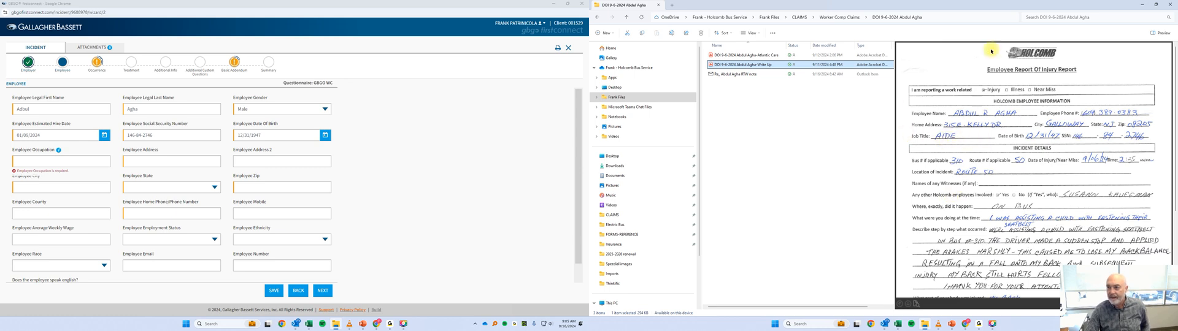
{"action": "left_click", "coordinate": [1140, 5]}
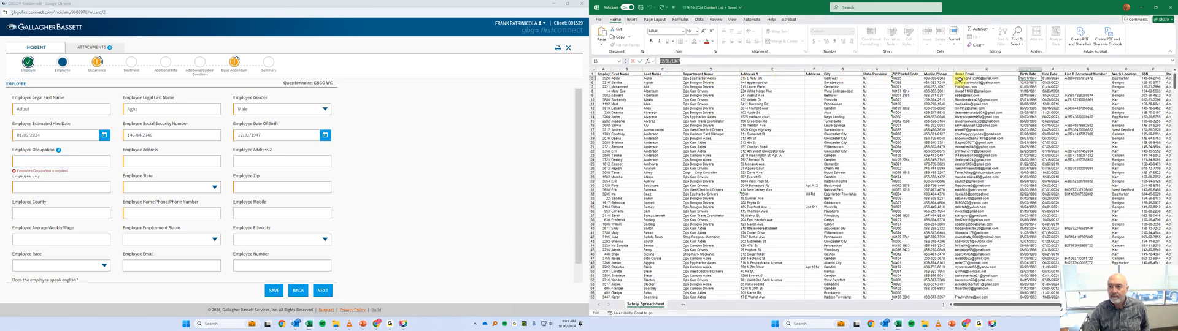
{"action": "left_click", "coordinate": [713, 78]}
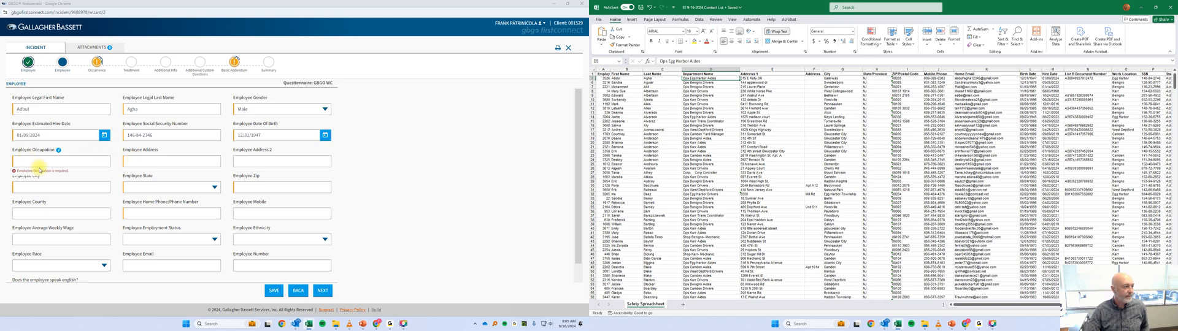
{"action": "left_click", "coordinate": [38, 162]}
{"action": "type", "text": "Bus Aide"}
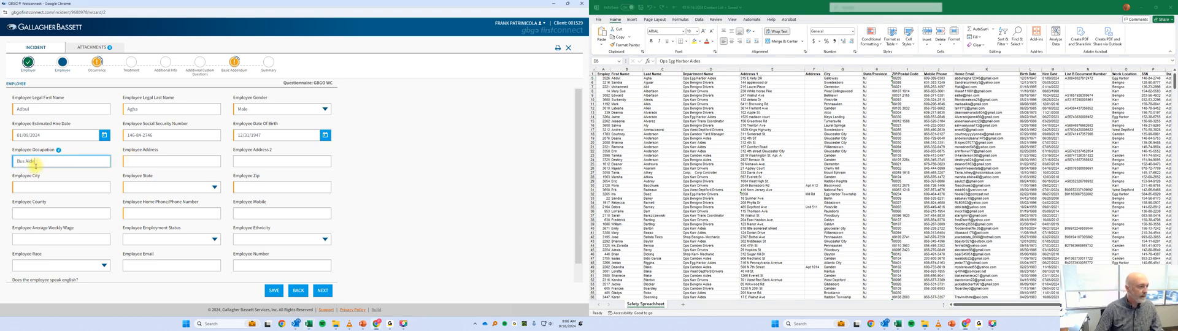
Copy the employee's street address from the contact list into the Employee Address field.
{"action": "left_click", "coordinate": [163, 160]}
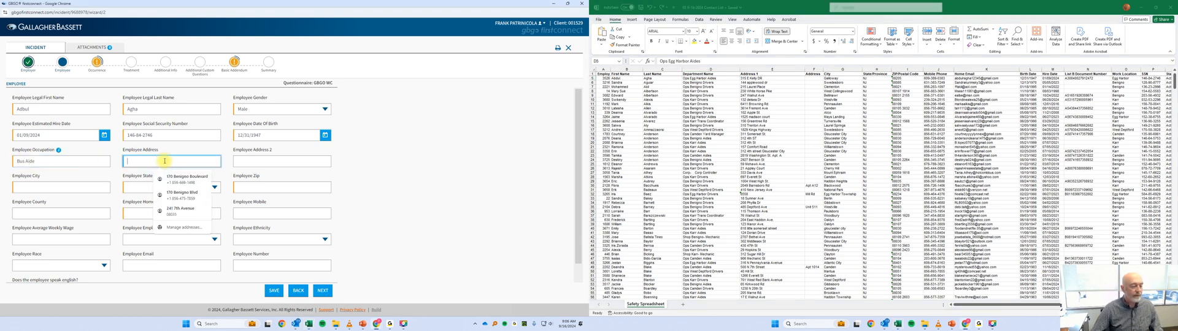
{"action": "left_click", "coordinate": [752, 68]}
{"action": "left_click", "coordinate": [752, 78]}
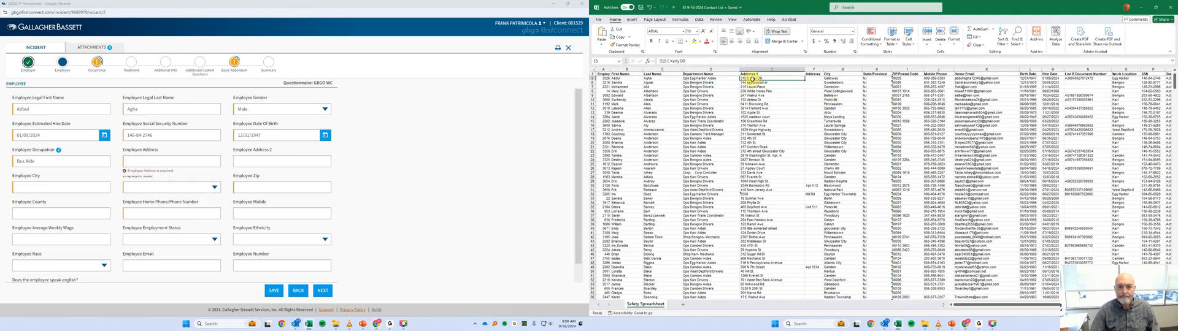
{"action": "left_click_drag", "start_coordinate": [686, 61], "coordinate": [659, 60]}
{"action": "right_click", "coordinate": [665, 61]}
{"action": "left_click", "coordinate": [681, 73]}
{"action": "left_click", "coordinate": [127, 162]}
{"action": "key", "text": "ctrl+v"}
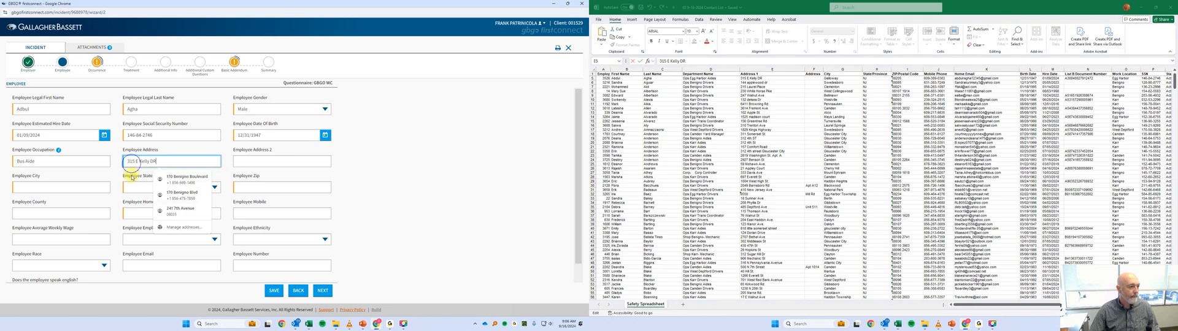
Copy the employee's city from the contact list into the Employee City field.
{"action": "left_click", "coordinate": [840, 79]}
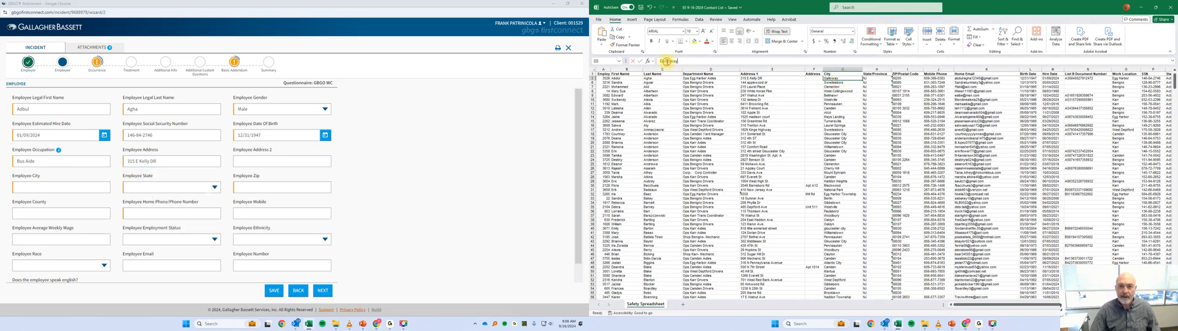
{"action": "double_click", "coordinate": [667, 61]}
{"action": "right_click", "coordinate": [667, 61]}
{"action": "left_click", "coordinate": [682, 72]}
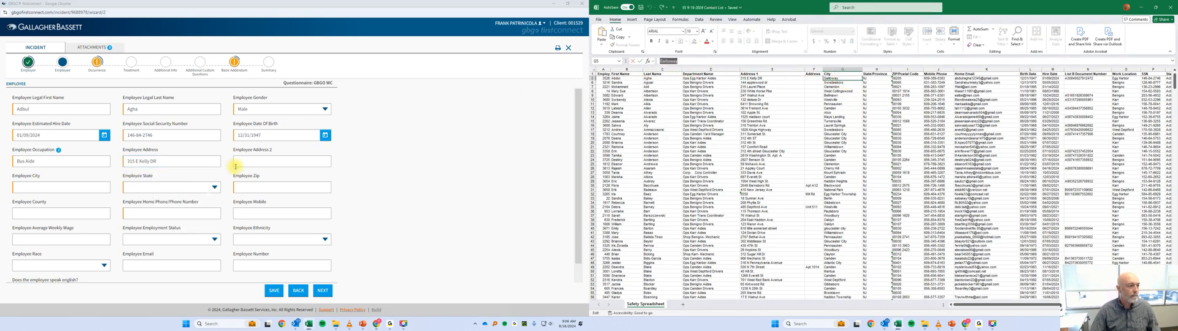
{"action": "left_click", "coordinate": [42, 188]}
{"action": "key", "text": "ctrl+v"}
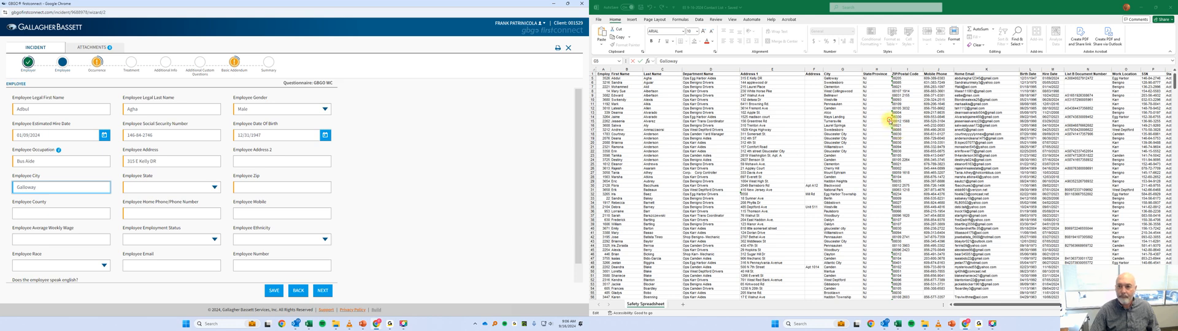
Enter the employee's ZIP code from the contact list and set the employee state to New Jersey.
{"action": "left_click", "coordinate": [908, 79]}
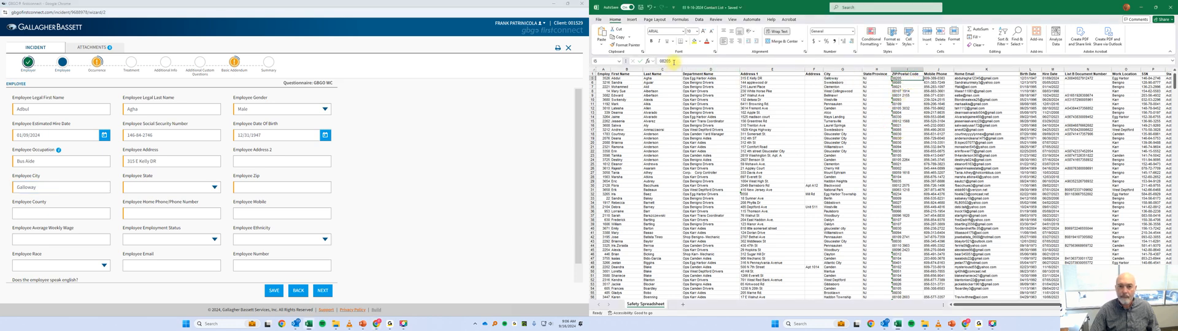
{"action": "left_click", "coordinate": [258, 187]}
{"action": "type", "text": "0820"}
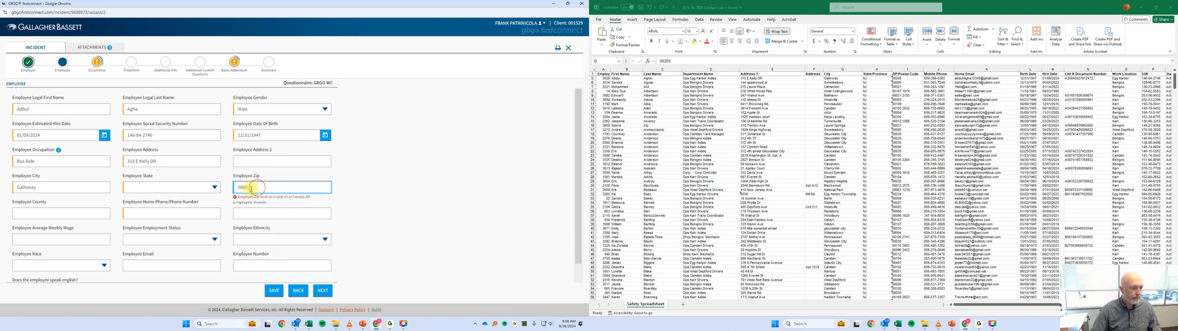
{"action": "left_click_drag", "start_coordinate": [257, 188], "coordinate": [232, 191]}
{"action": "type", "text": "08205"}
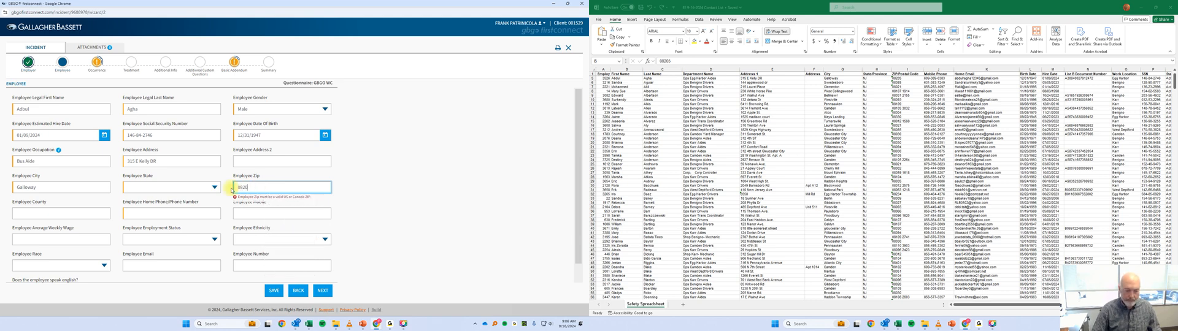
{"action": "left_click", "coordinate": [151, 190]}
{"action": "scroll", "coordinate": [178, 151], "scroll_direction": "up", "scroll_amount": 2}
{"action": "scroll", "coordinate": [159, 141], "scroll_direction": "down", "scroll_amount": 1}
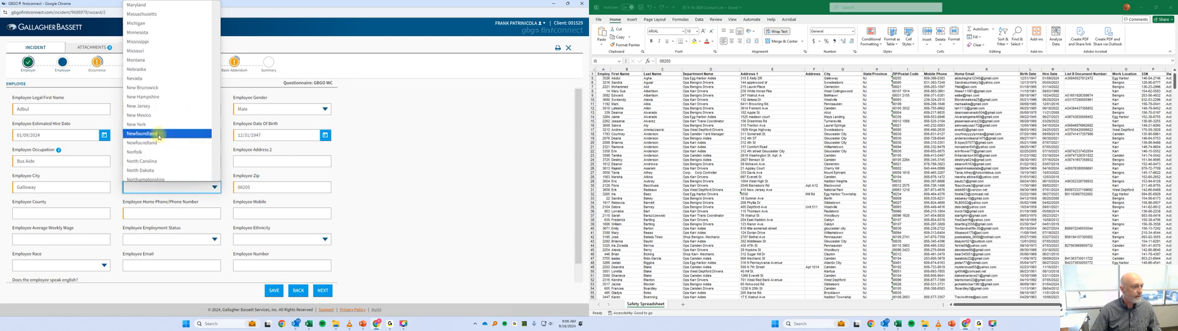
{"action": "left_click", "coordinate": [159, 109]}
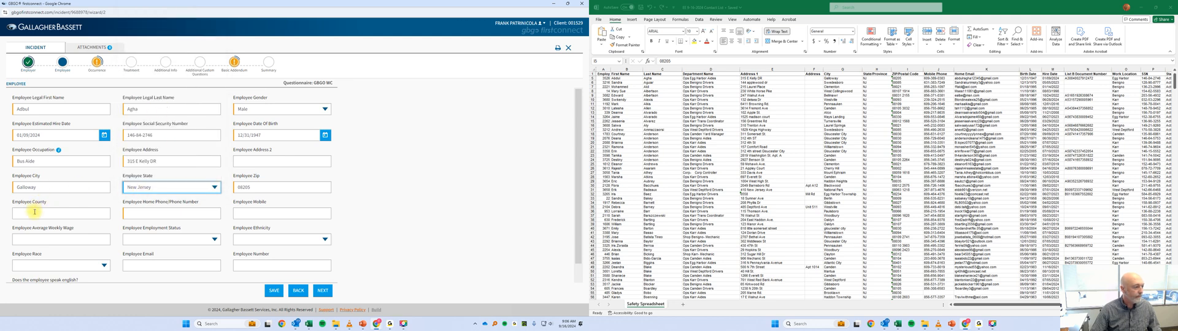
Copy the employee's phone number from the contact list into the home and mobile phone fields, and continue to the Occurrence section.
{"action": "left_click", "coordinate": [148, 214]}
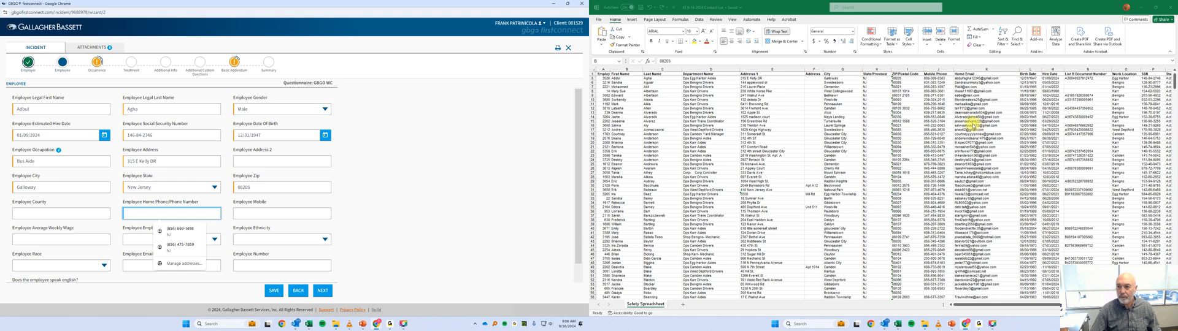
{"action": "left_click", "coordinate": [937, 78]}
{"action": "left_click_drag", "start_coordinate": [690, 61], "coordinate": [648, 61]}
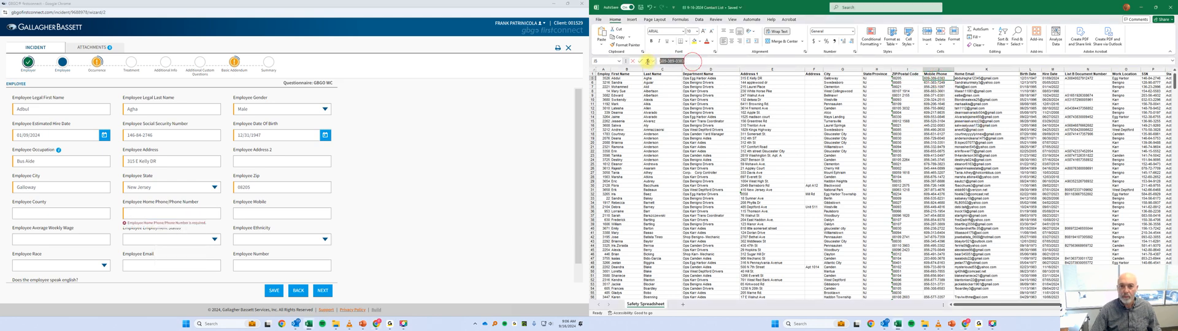
{"action": "right_click", "coordinate": [670, 63]}
{"action": "left_click", "coordinate": [684, 76]}
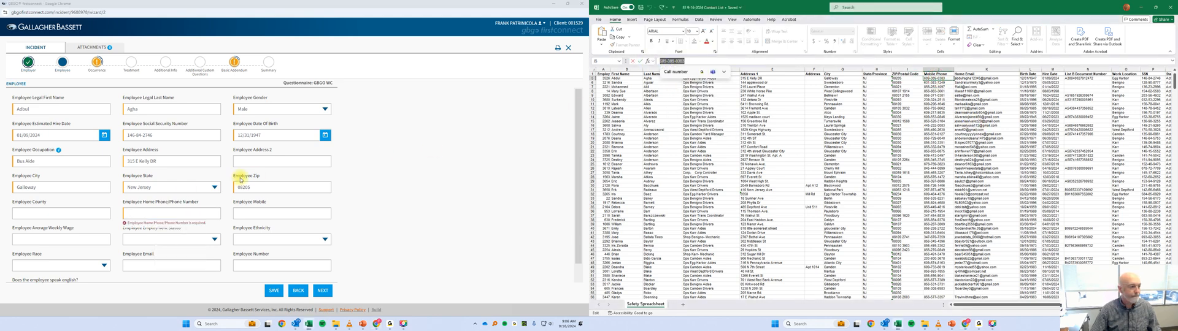
{"action": "left_click", "coordinate": [148, 213]}
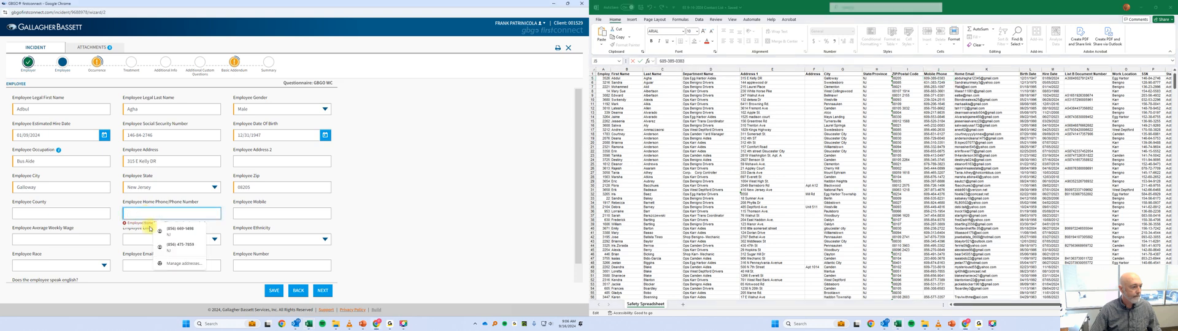
{"action": "key", "text": "ctrl+v"}
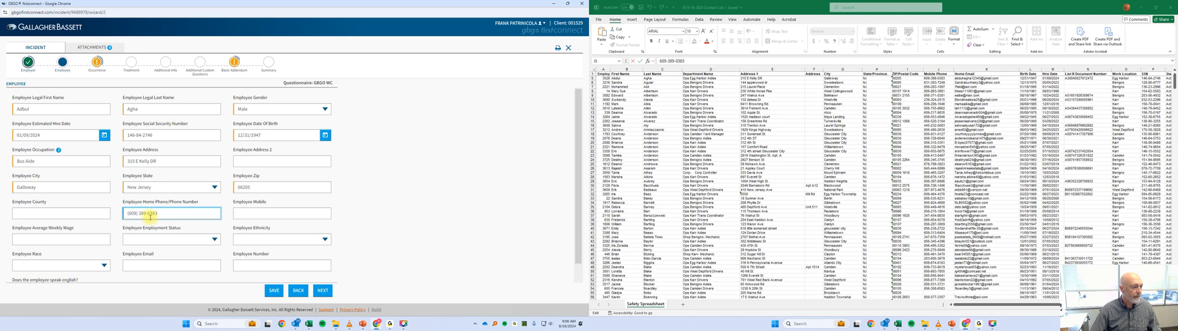
{"action": "left_click", "coordinate": [256, 213]}
{"action": "key", "text": "ctrl+v"}
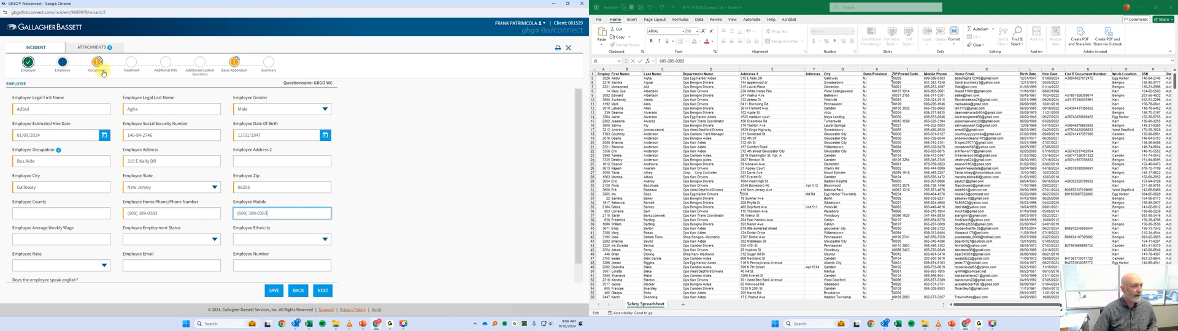
{"action": "left_click", "coordinate": [319, 292]}
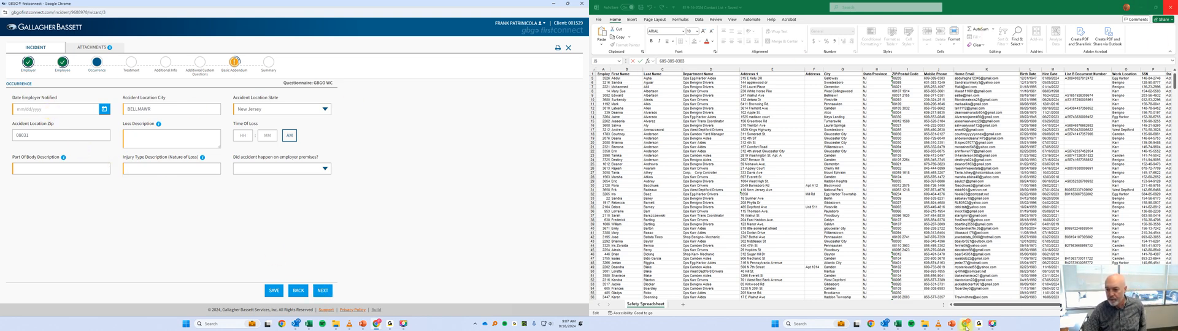
Check the employee's claim folder for the injury write-up's date and set Date Employer Notified to 09/11/2024.
{"action": "left_click", "coordinate": [924, 327]}
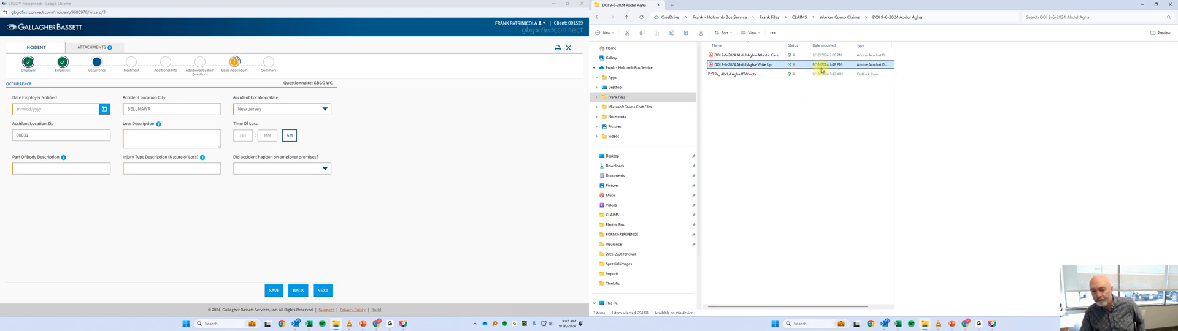
{"action": "left_click", "coordinate": [86, 111]}
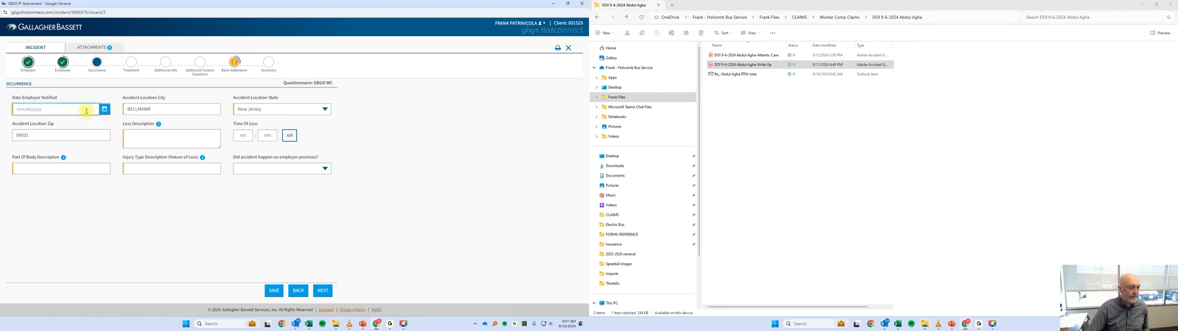
{"action": "type", "text": "09/11/2024"}
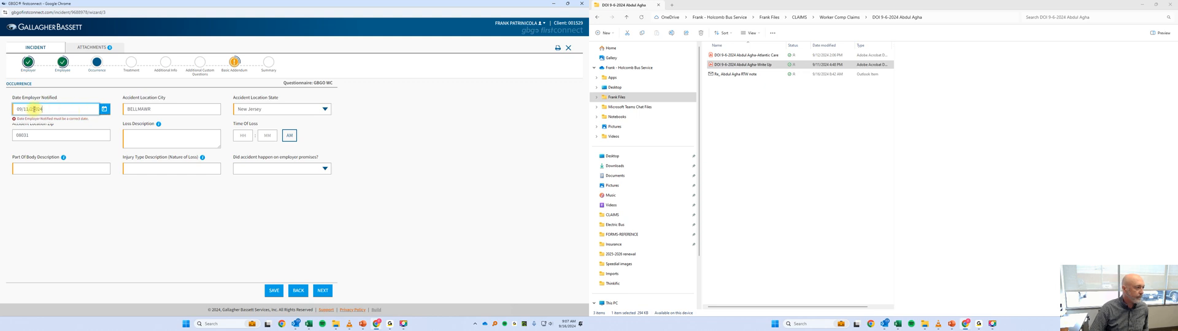
{"action": "left_click_drag", "start_coordinate": [33, 109], "coordinate": [73, 112]}
{"action": "type", "text": "024"}
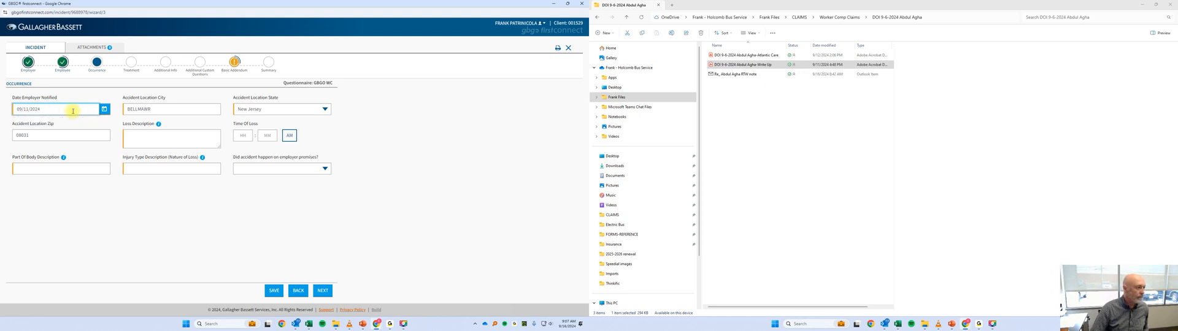
Set the accident location city to Egg Harbor Twp and its ZIP to 08205, consulting the injury report and contact list.
{"action": "double_click", "coordinate": [161, 110]}
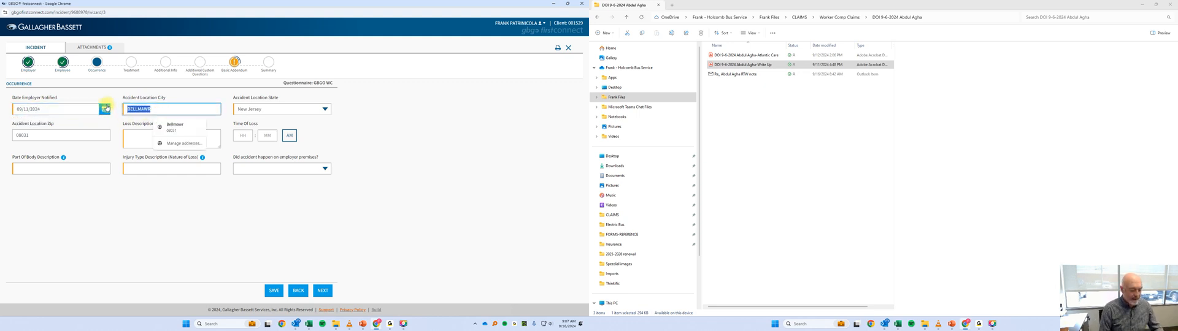
{"action": "type", "text": "Egg Harbor Twp"}
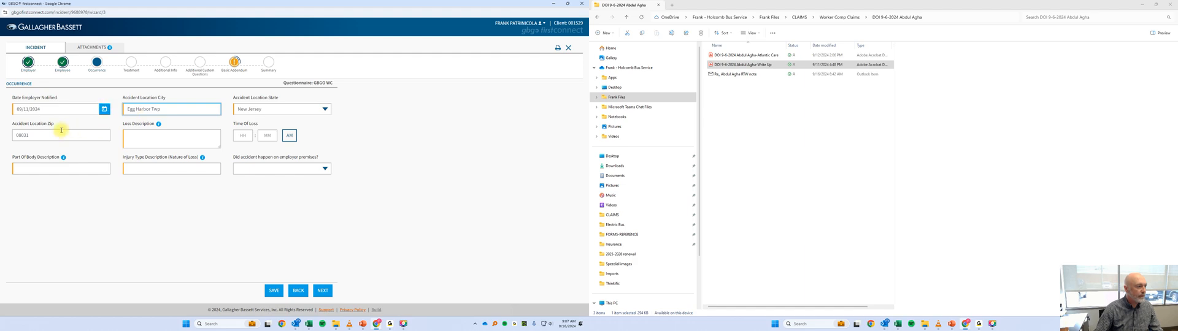
{"action": "left_click", "coordinate": [743, 65]}
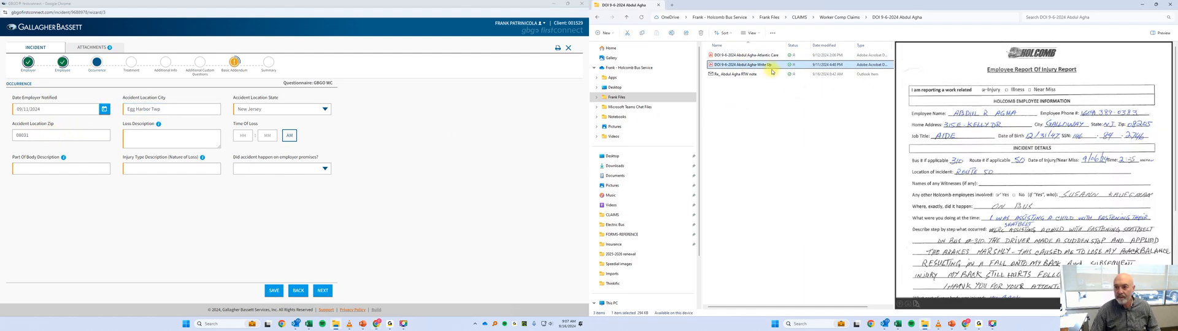
{"action": "left_click", "coordinate": [1059, 148]}
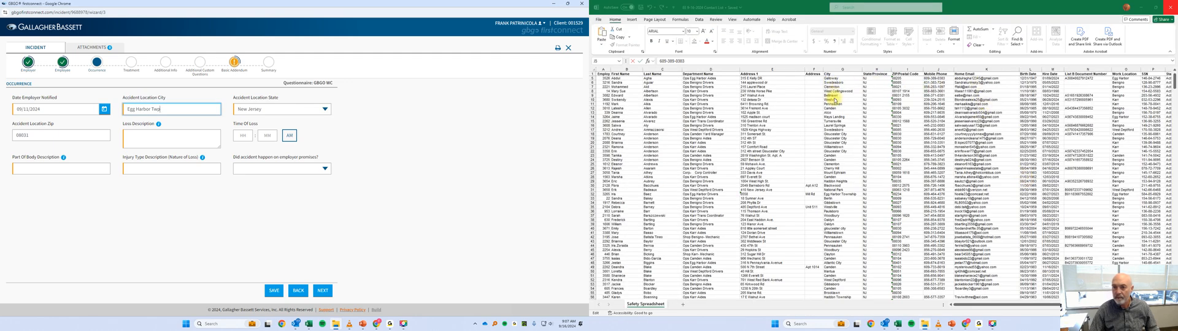
{"action": "left_click", "coordinate": [903, 81]}
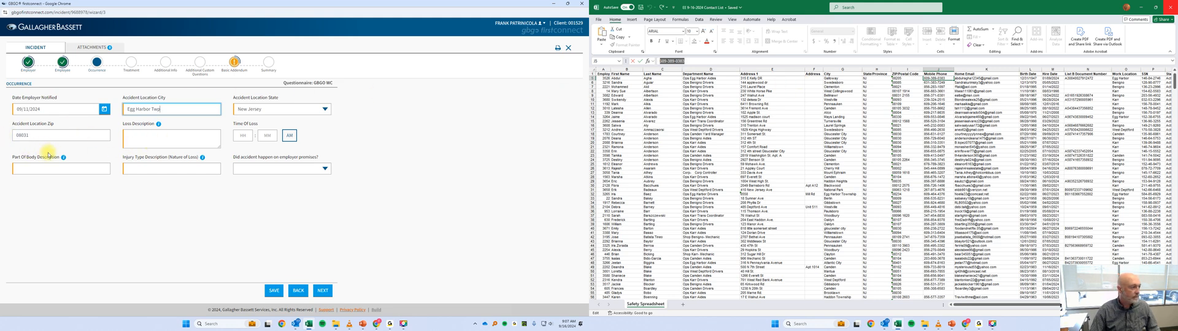
{"action": "double_click", "coordinate": [54, 135]}
{"action": "type", "text": "08205"}
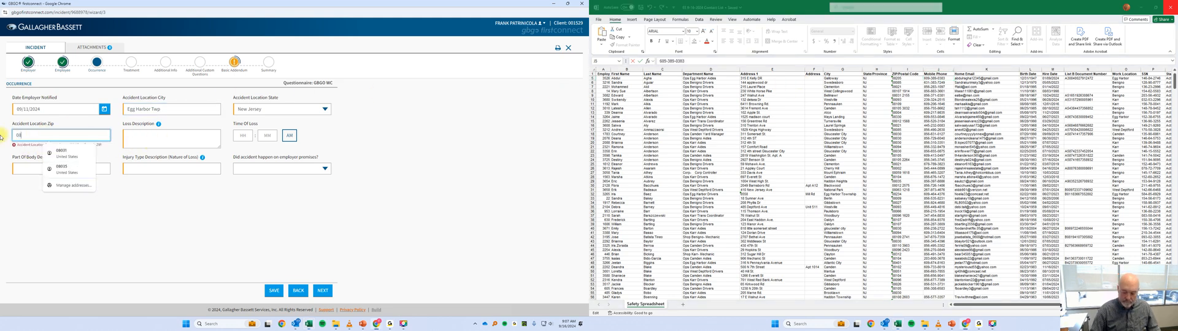
Review the employee's injury write-up and enter the loss description "Fell when driver braked. Injured back".
{"action": "left_click", "coordinate": [154, 140]}
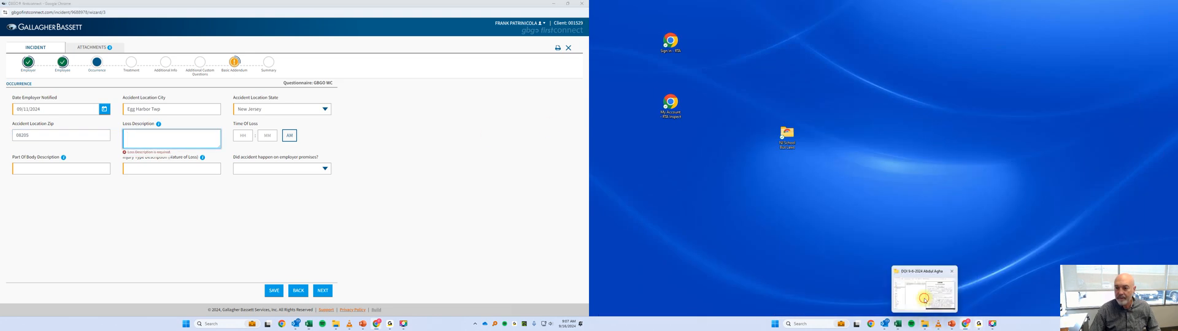
{"action": "left_click", "coordinate": [925, 296]}
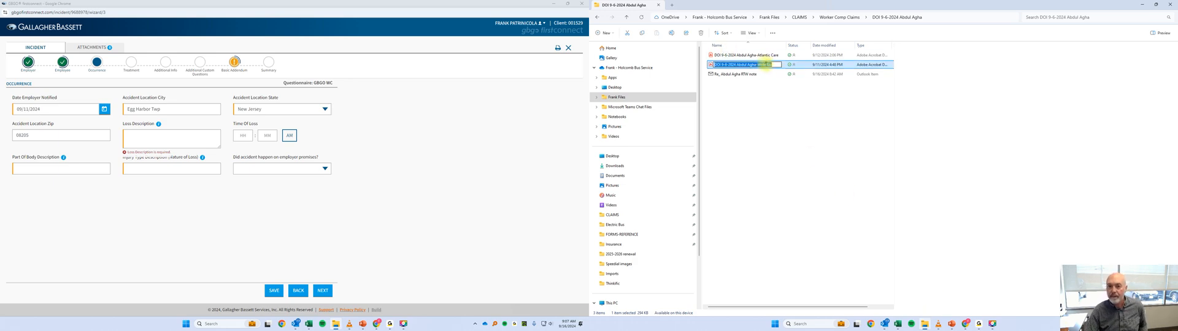
{"action": "left_click", "coordinate": [764, 55]}
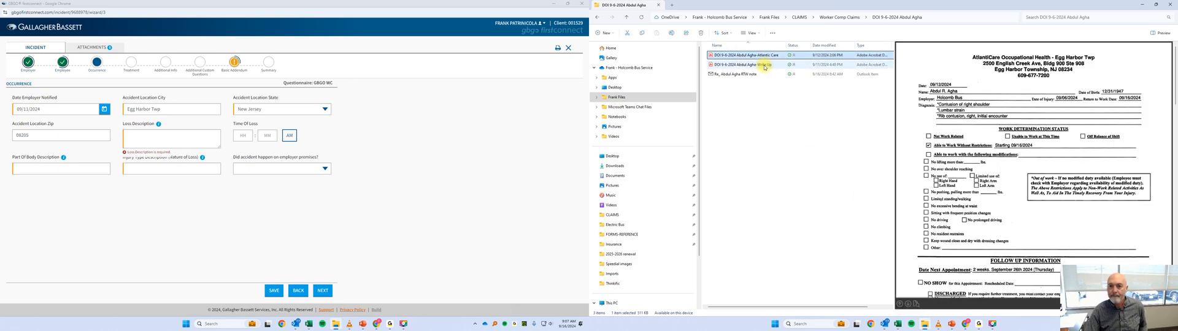
{"action": "left_click", "coordinate": [770, 65]}
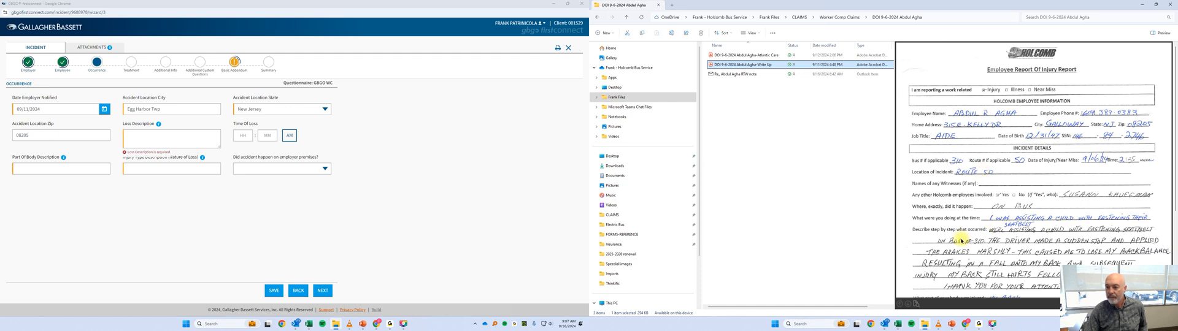
{"action": "scroll", "coordinate": [962, 239], "scroll_direction": "down", "scroll_amount": 3}
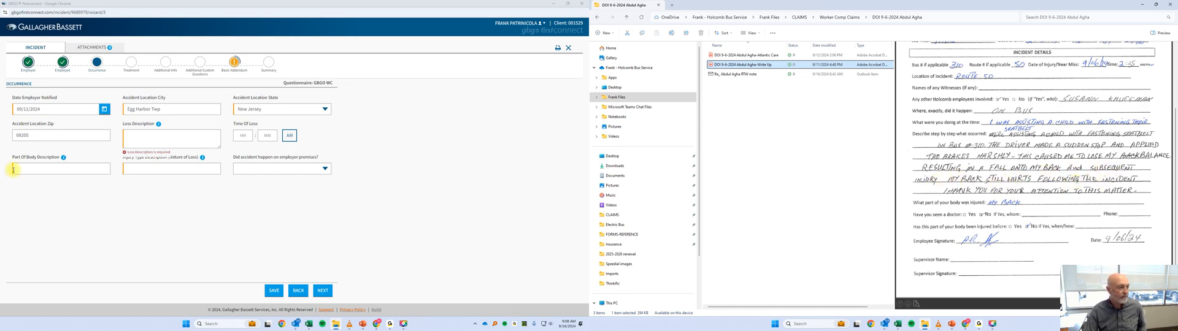
{"action": "left_click", "coordinate": [170, 141]}
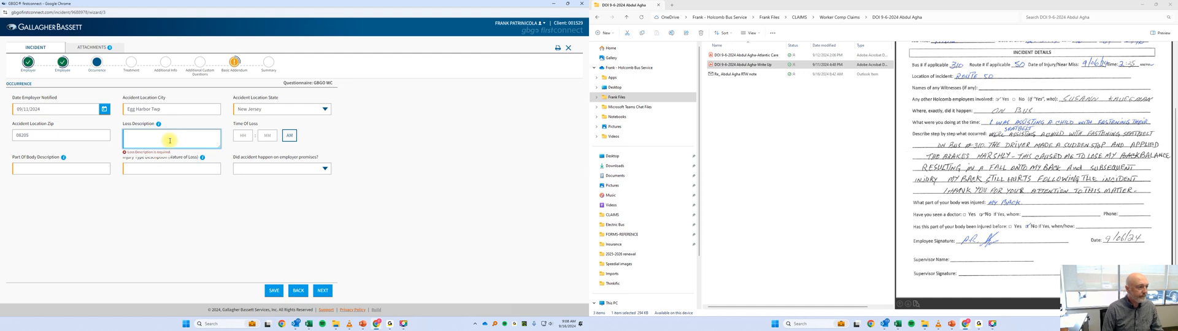
{"action": "type", "text": "Fe"}
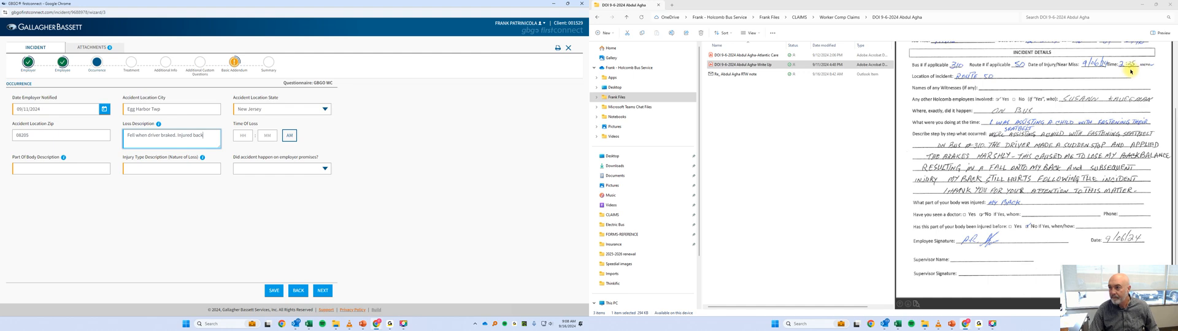
Enter the time of loss from the injury report, with 02 as the hour and PM selected.
{"action": "left_click", "coordinate": [239, 138]}
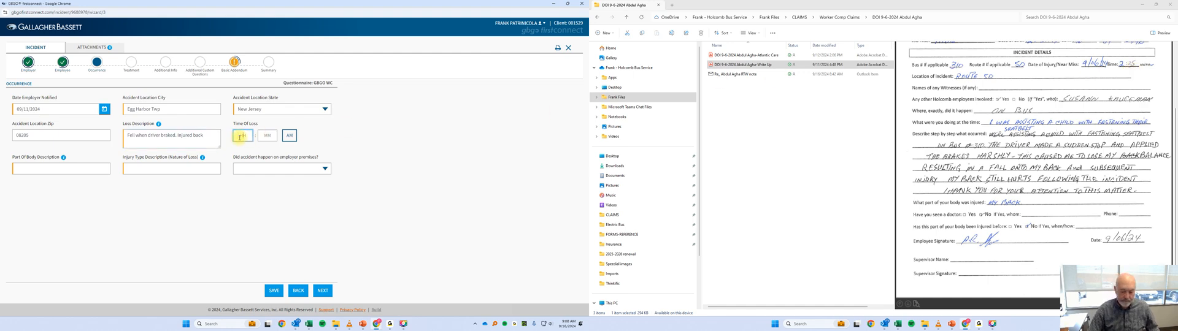
{"action": "type", "text": "02"}
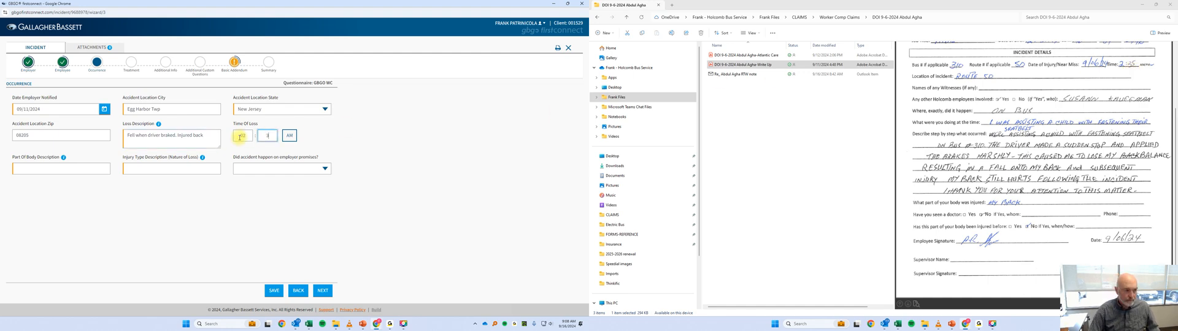
{"action": "left_click", "coordinate": [293, 136]}
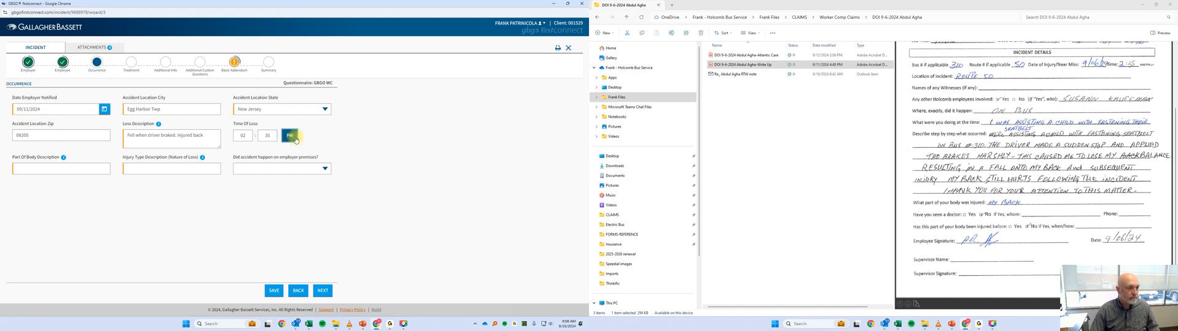
Enter Back as the part of body description and Strain as the injury type description.
{"action": "left_click", "coordinate": [48, 171]}
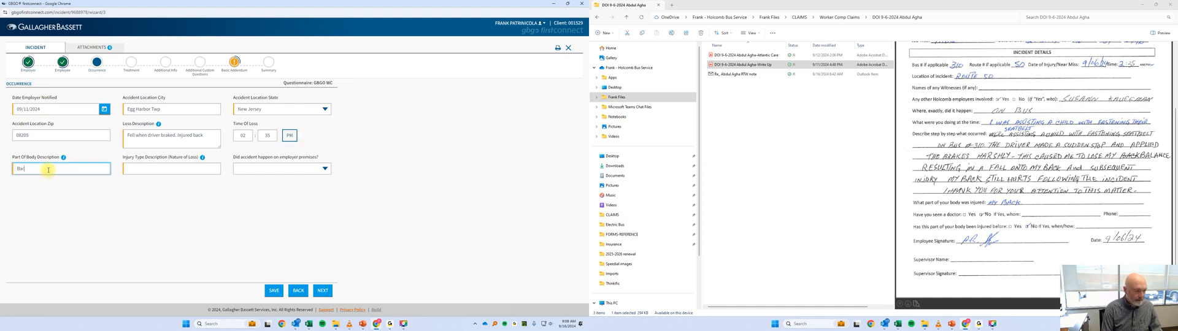
{"action": "type", "text": "Back"}
{"action": "left_click", "coordinate": [160, 171]}
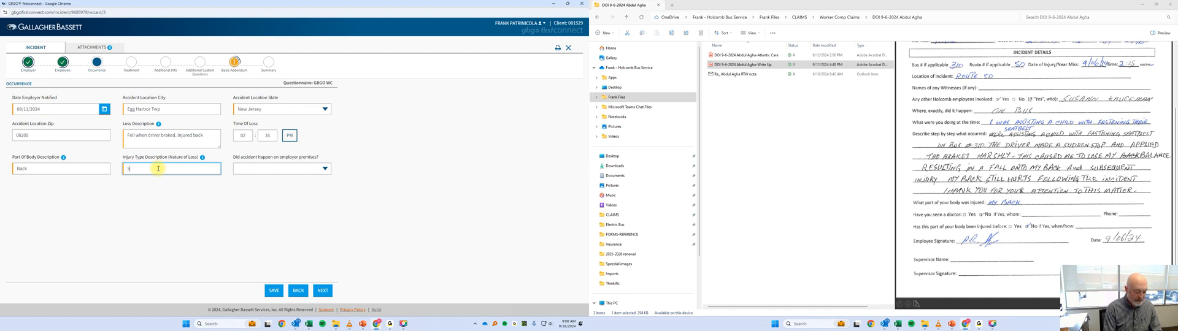
{"action": "type", "text": "in"}
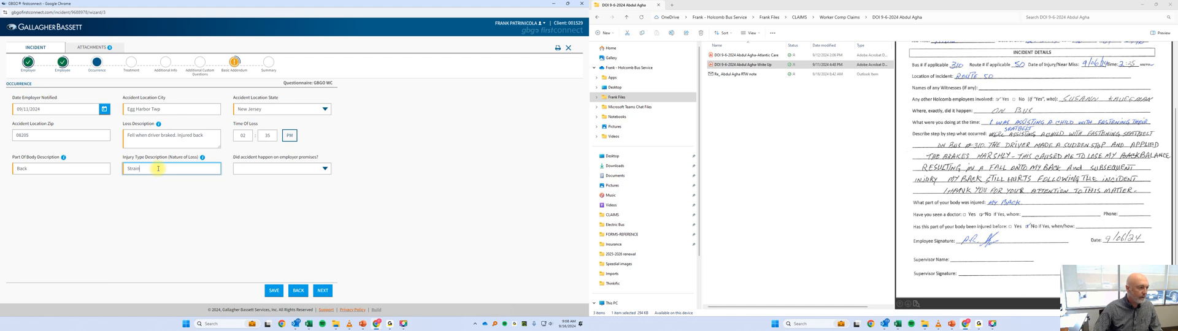
Answer No to whether the accident happened on employer premises, and continue to the Treatment section.
{"action": "left_click", "coordinate": [293, 167]}
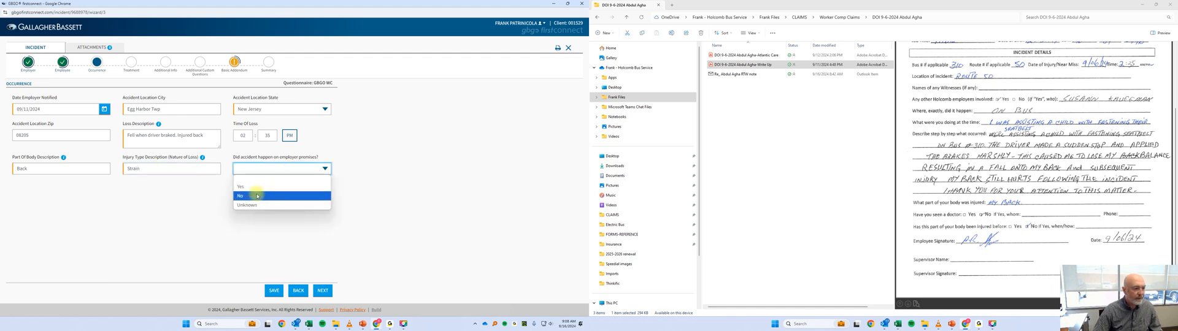
{"action": "left_click", "coordinate": [256, 195]}
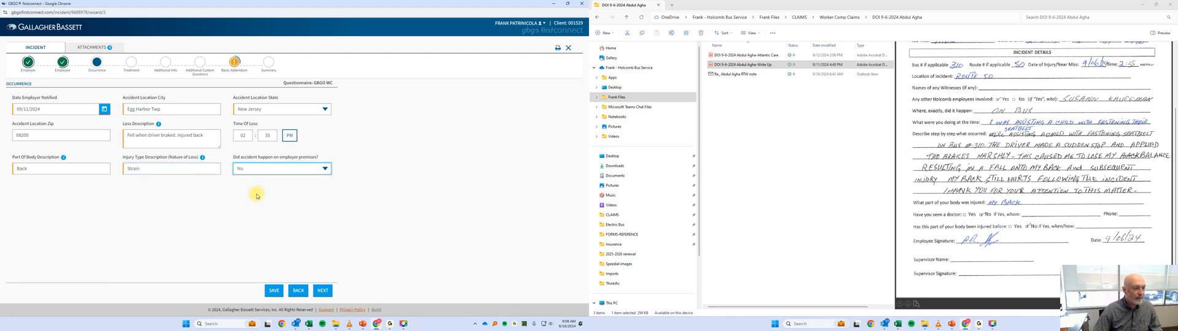
{"action": "left_click", "coordinate": [324, 291]}
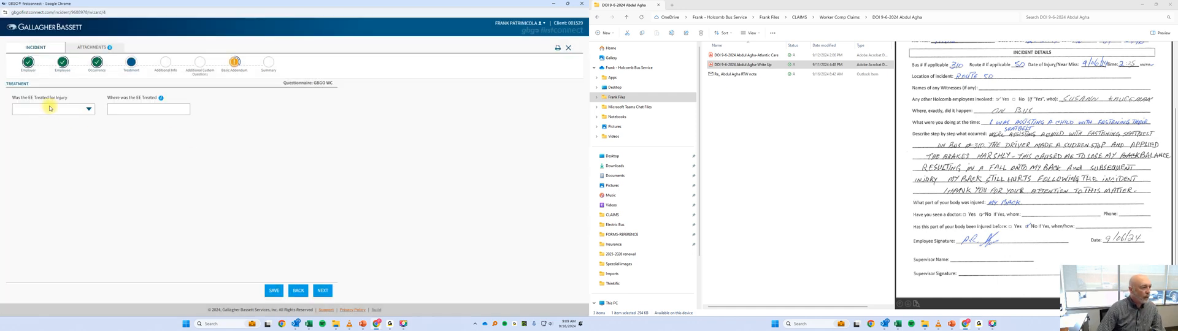
Answer Yes to the employee being treated, enter AtlantiCare as the treatment location as spelled on the medical report, and continue.
{"action": "left_click", "coordinate": [48, 115]}
{"action": "left_click", "coordinate": [31, 125]}
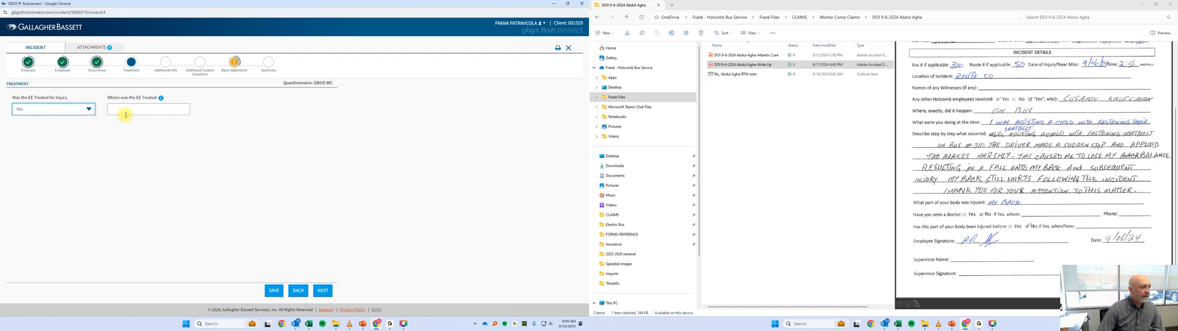
{"action": "left_click", "coordinate": [131, 110]}
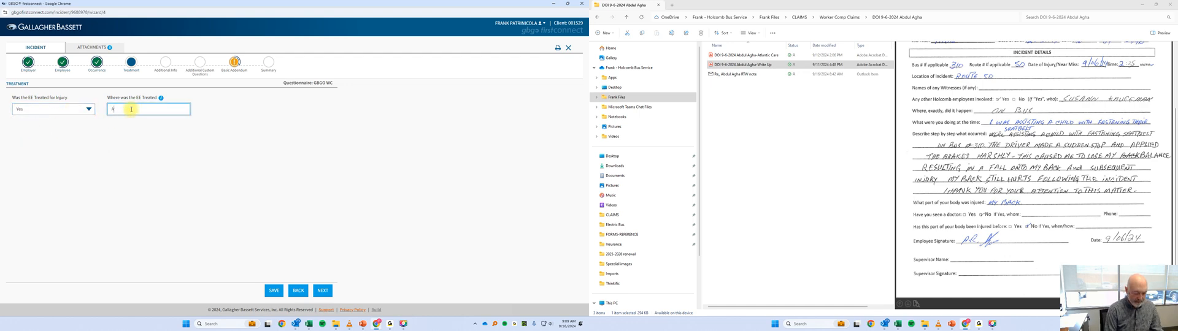
{"action": "type", "text": "Atlanic C"}
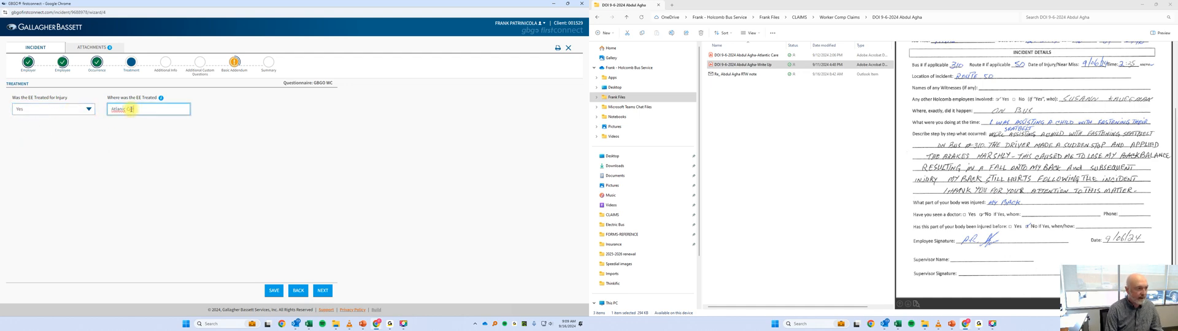
{"action": "type", "text": "are"}
{"action": "right_click", "coordinate": [117, 111]}
{"action": "left_click", "coordinate": [132, 114]}
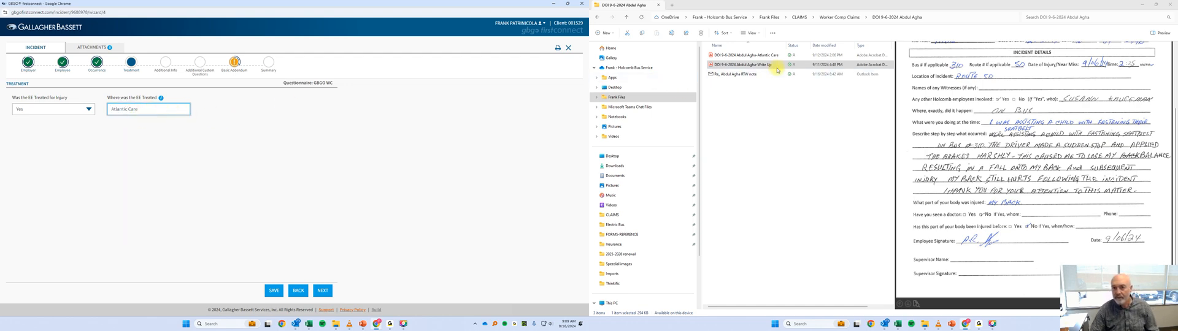
{"action": "left_click", "coordinate": [755, 54]}
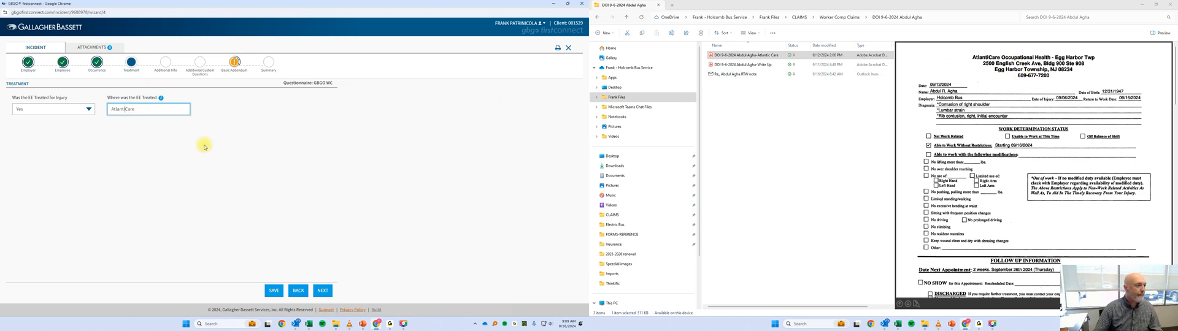
{"action": "left_click", "coordinate": [324, 293]}
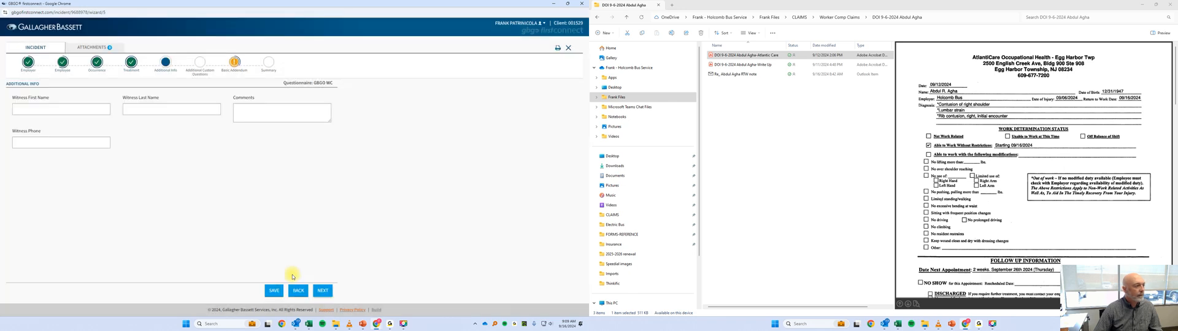
Leave the witness and comment details blank, proceed to the custom questions, and answer No to record purpose only.
{"action": "left_click", "coordinate": [314, 291]}
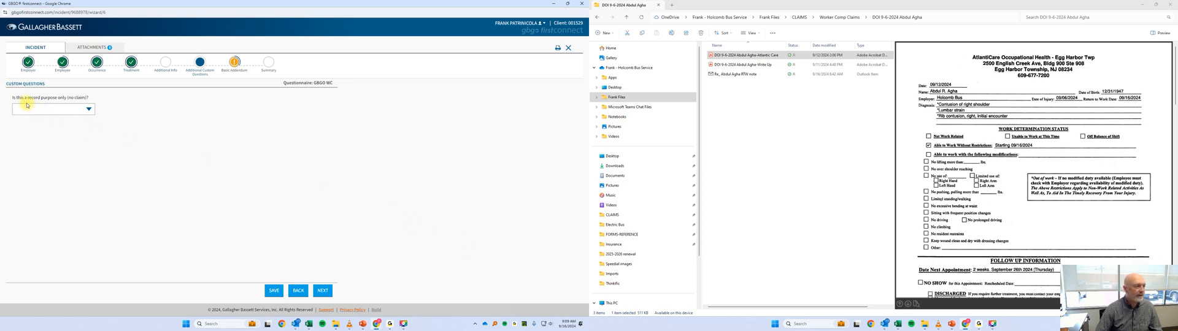
{"action": "left_click", "coordinate": [73, 108]}
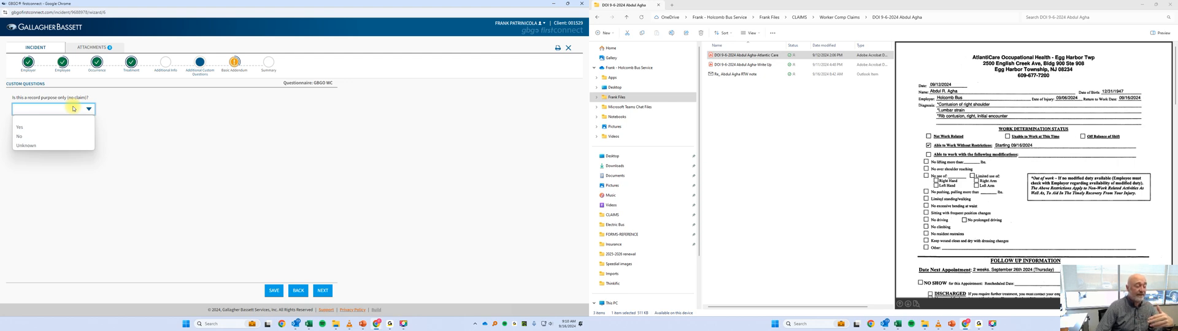
{"action": "left_click", "coordinate": [27, 138]}
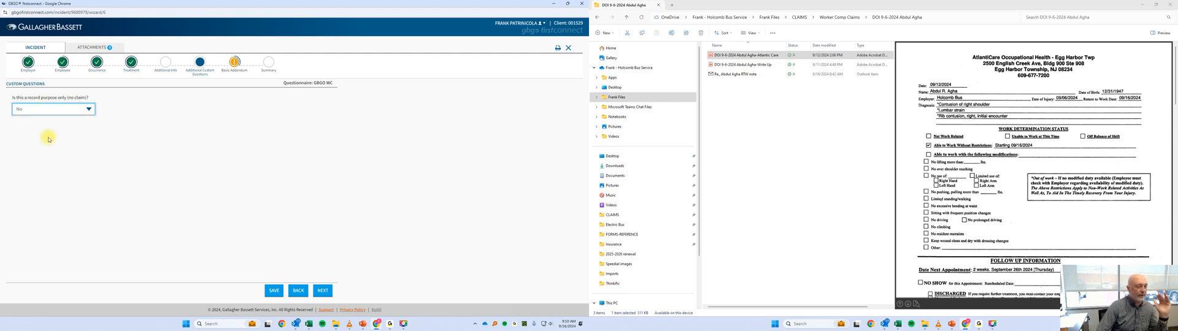
Continue to the Basic Addendum, answering Yes to outside medical treatment and No to losing time from work beyond the injury day.
{"action": "left_click", "coordinate": [327, 293]}
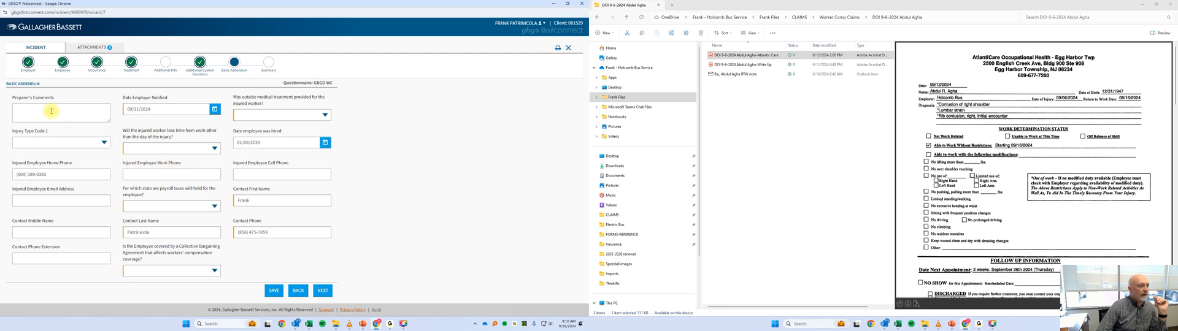
{"action": "left_click", "coordinate": [267, 115]}
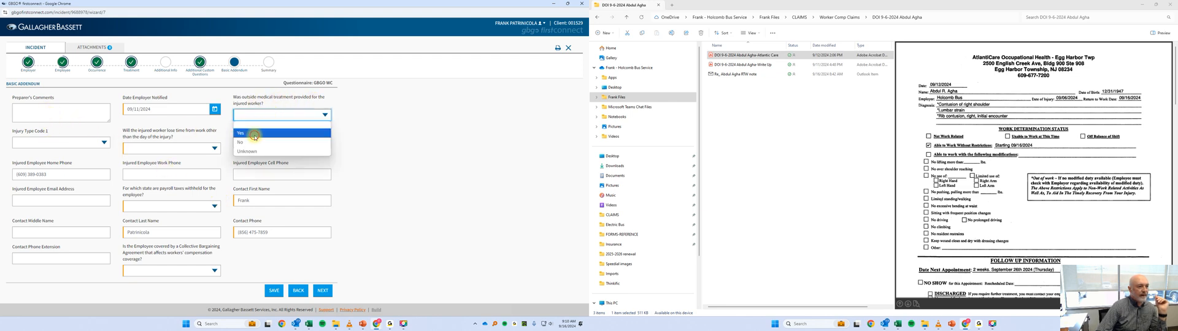
{"action": "left_click", "coordinate": [255, 135]}
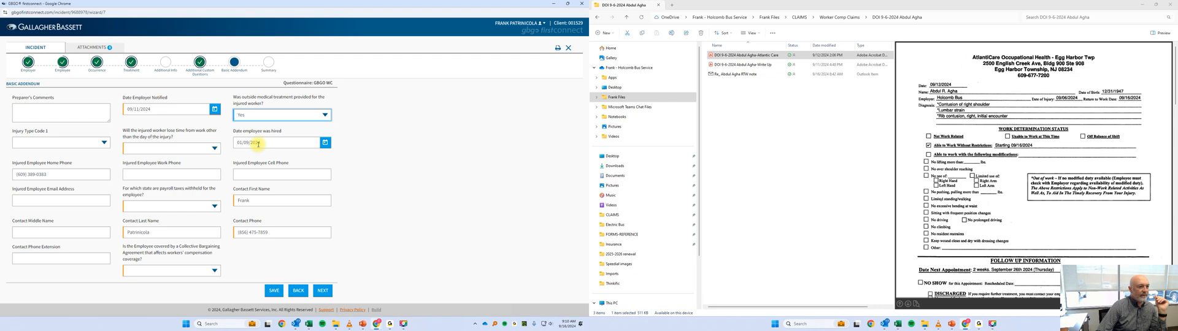
{"action": "left_click", "coordinate": [164, 148]}
{"action": "left_click", "coordinate": [145, 176]}
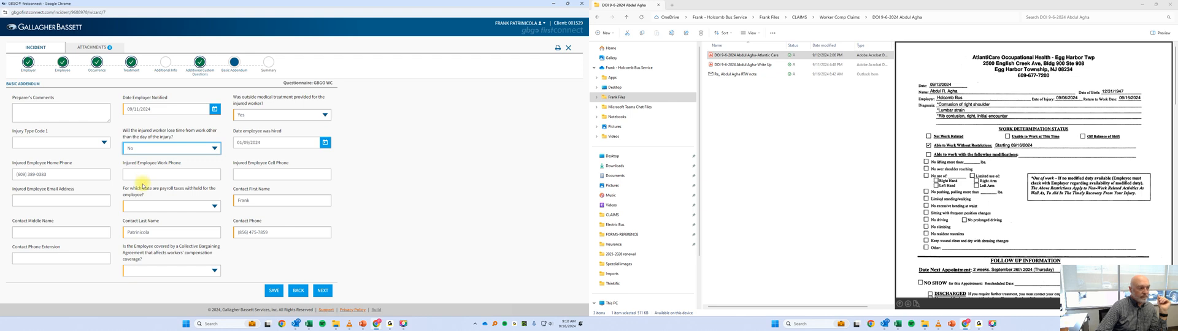
Set the payroll tax withholding state to New Jersey, answer No to Collective Bargaining Agreement coverage, and continue to the Summary.
{"action": "left_click", "coordinate": [141, 210]}
{"action": "scroll", "coordinate": [174, 171], "scroll_direction": "down", "scroll_amount": 5}
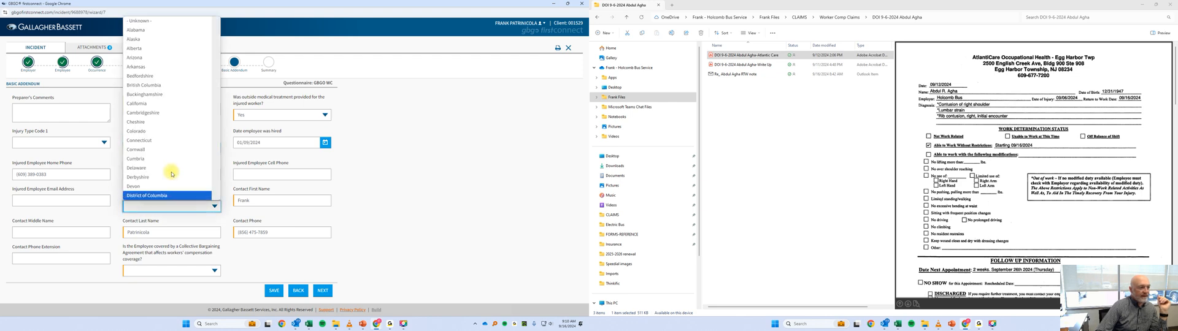
{"action": "scroll", "coordinate": [173, 171], "scroll_direction": "down", "scroll_amount": 5}
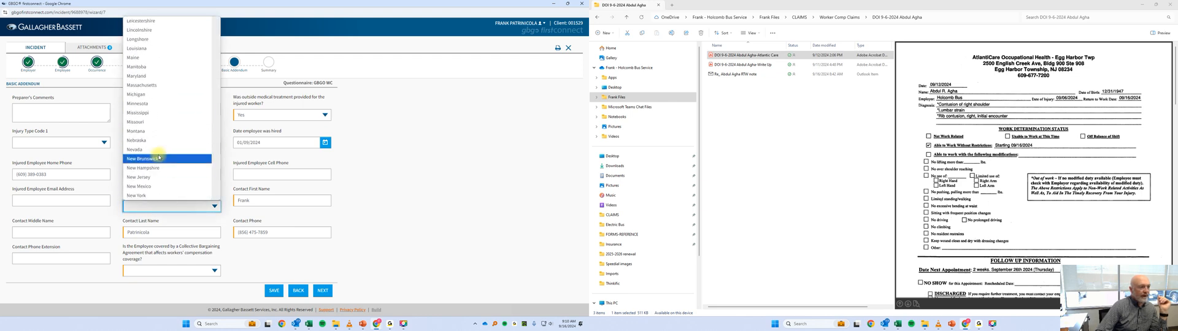
{"action": "left_click", "coordinate": [155, 116]}
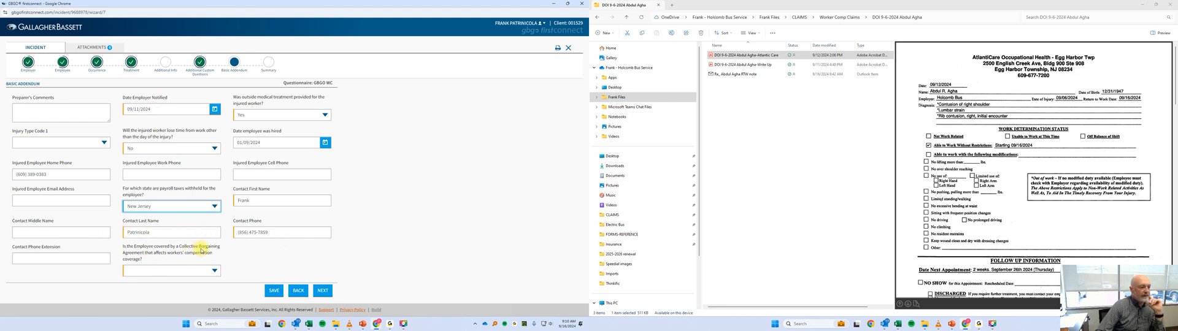
{"action": "left_click", "coordinate": [162, 272]}
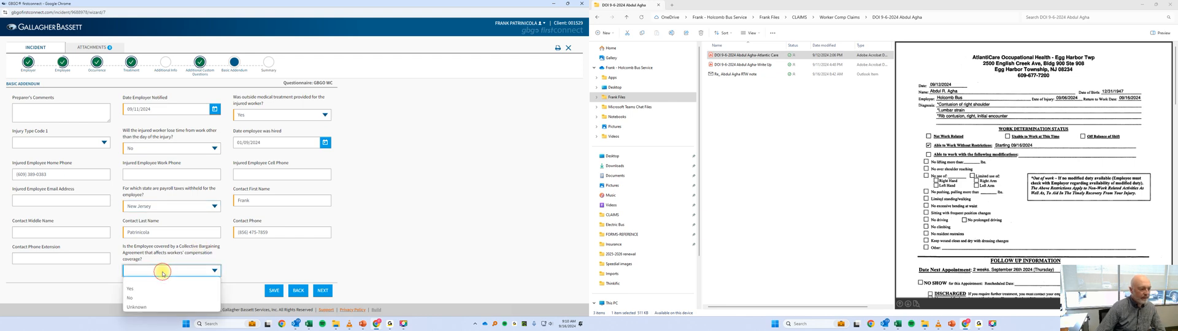
{"action": "left_click", "coordinate": [131, 297]}
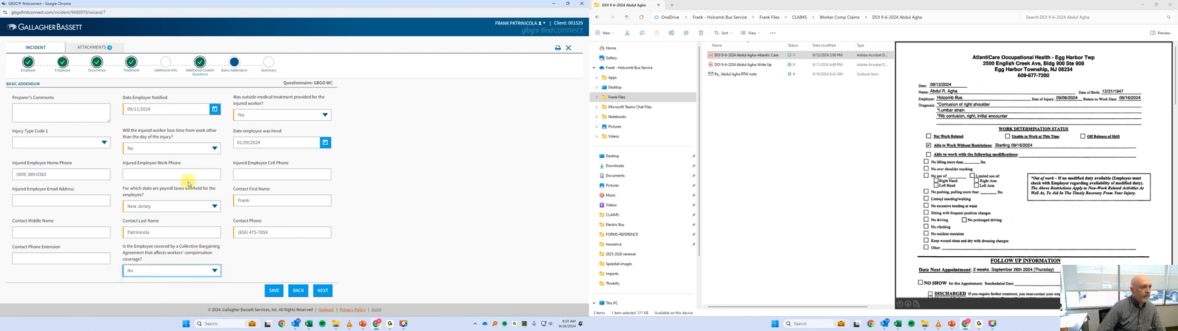
{"action": "left_click", "coordinate": [324, 292]}
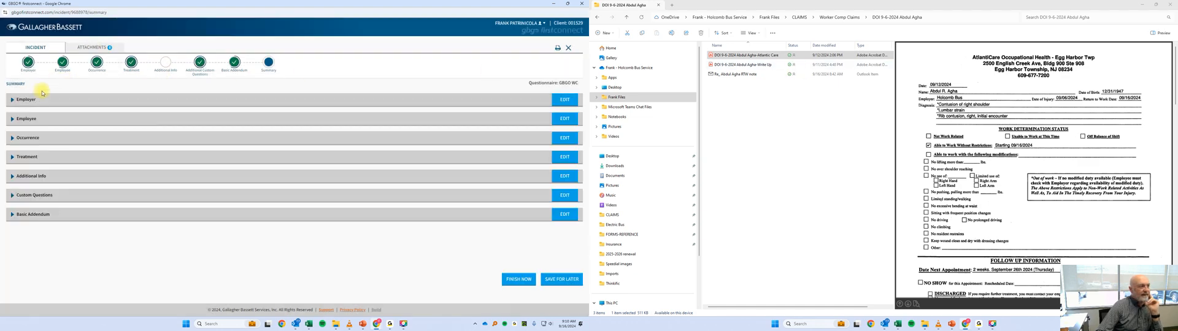
Attach the Atlantic Care medical report PDF from the employee's folder in Worker Comp Claims to the incident.
{"action": "left_click", "coordinate": [94, 49]}
{"action": "left_click", "coordinate": [45, 82]}
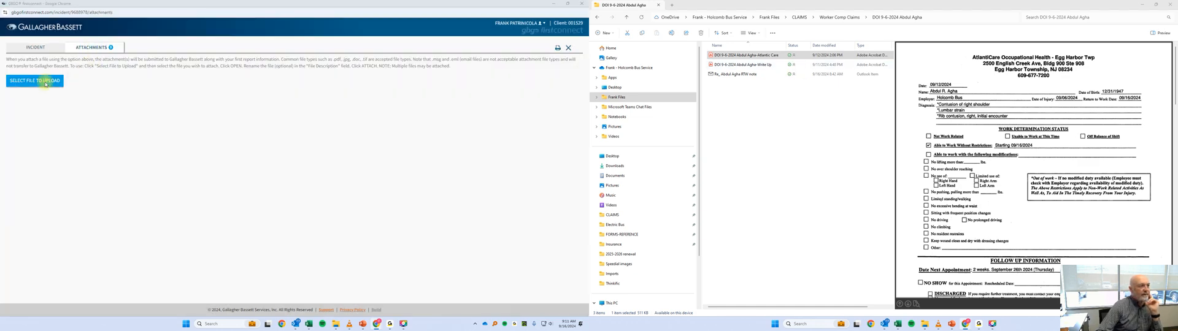
{"action": "left_click", "coordinate": [30, 41]}
{"action": "left_click", "coordinate": [107, 59]}
{"action": "double_click", "coordinate": [106, 60]}
{"action": "double_click", "coordinate": [101, 107]}
{"action": "double_click", "coordinate": [126, 50]}
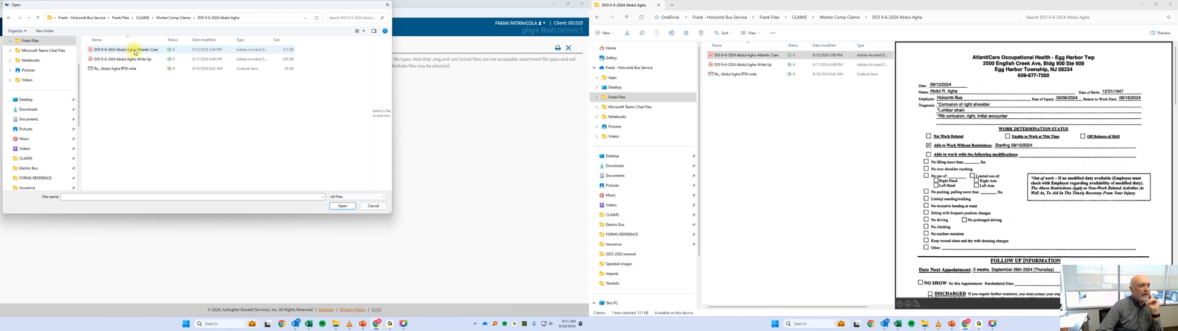
{"action": "left_click", "coordinate": [135, 52]}
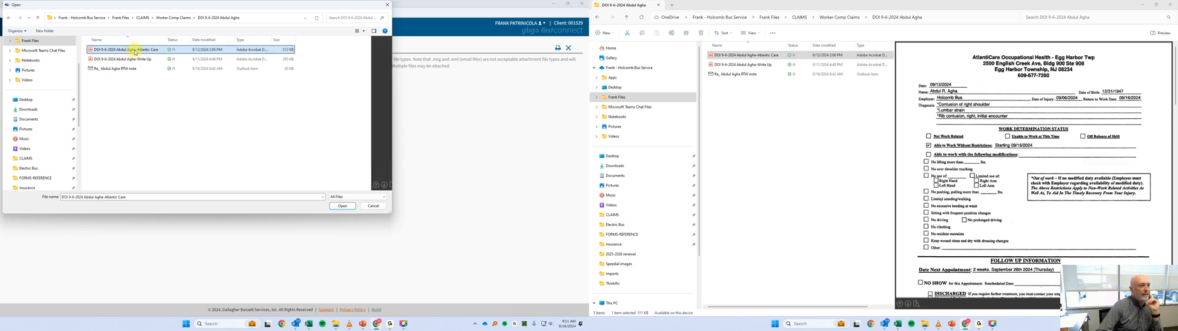
{"action": "left_click", "coordinate": [339, 206]}
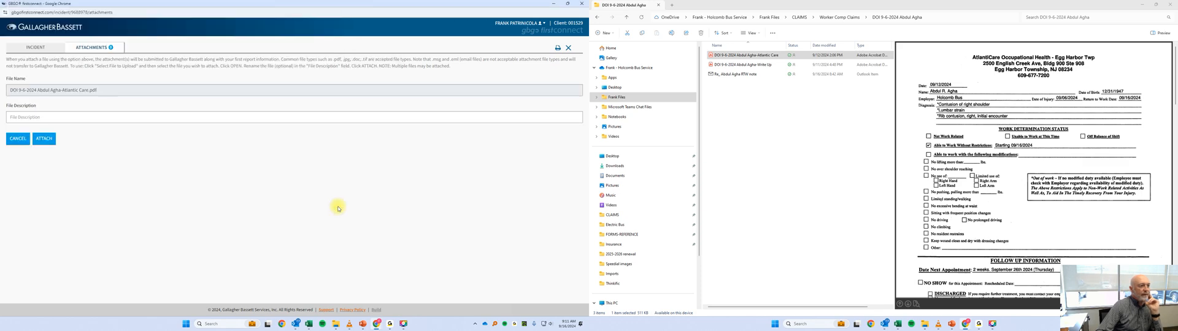
{"action": "left_click", "coordinate": [31, 142]}
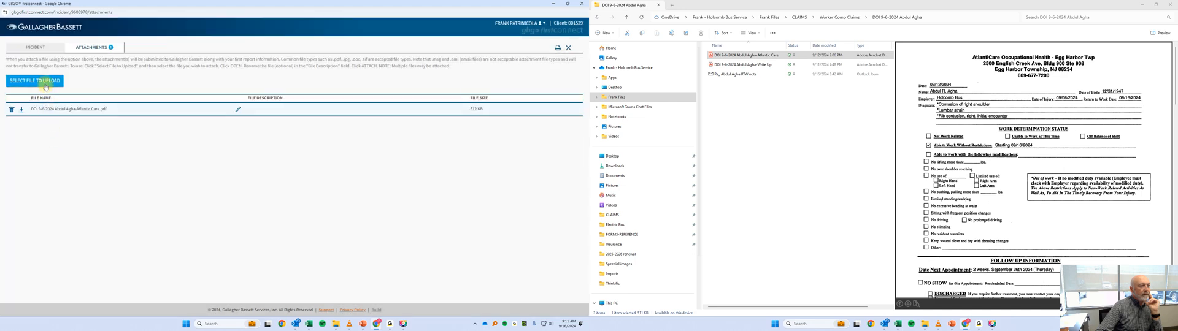
Attach the Write Up PDF from the same claim folder to the incident, without a file description.
{"action": "left_click", "coordinate": [46, 87]}
{"action": "left_click", "coordinate": [131, 62]}
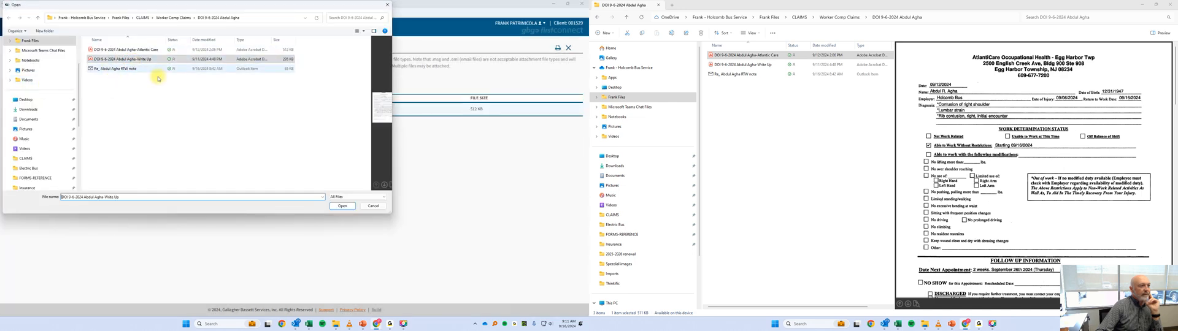
{"action": "left_click", "coordinate": [343, 206]}
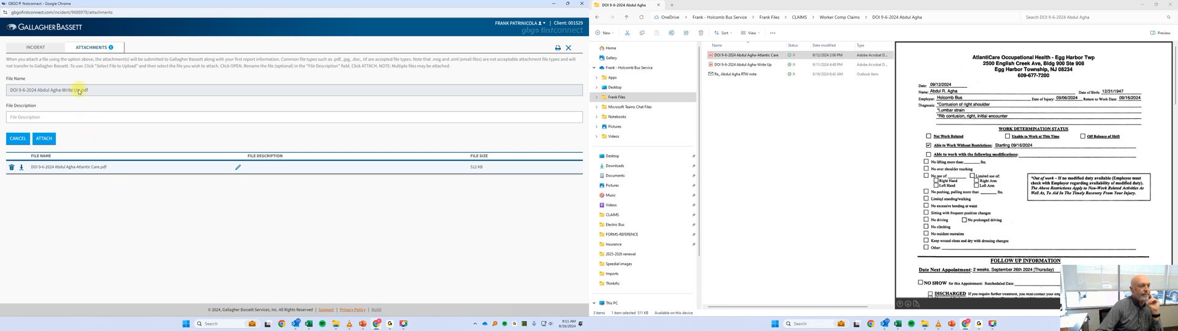
{"action": "left_click", "coordinate": [53, 141]}
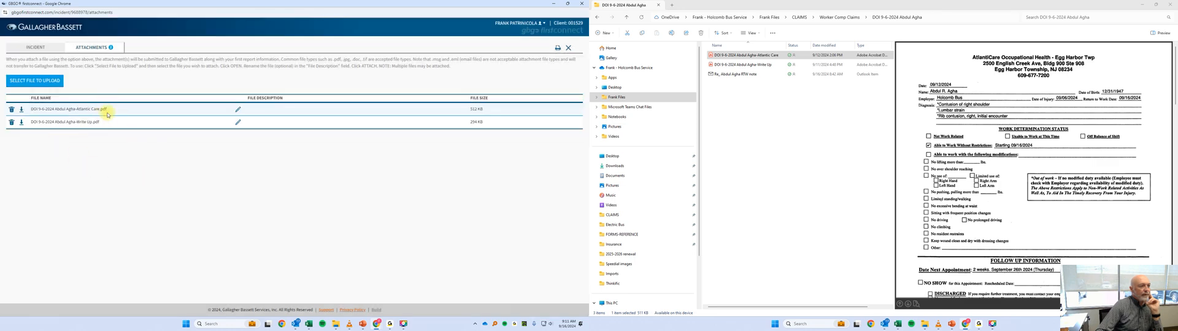
Return to the incident summary, finish and submit the report, and highlight the reference number on the confirmation.
{"action": "left_click", "coordinate": [37, 49]}
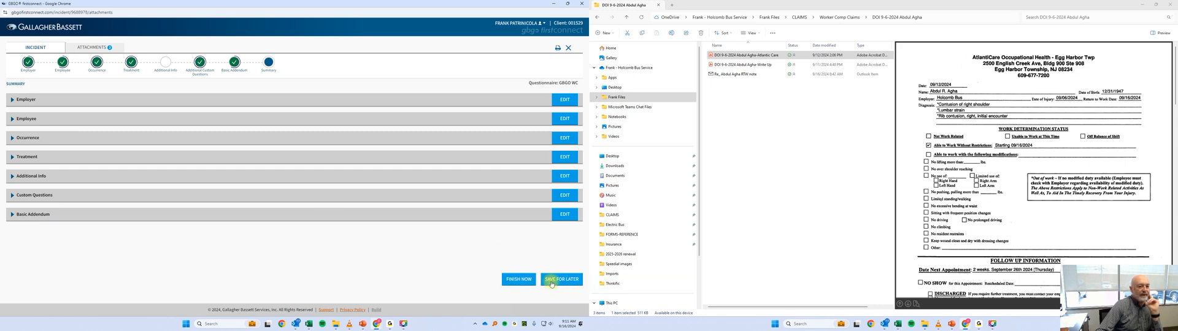
{"action": "left_click", "coordinate": [515, 282]}
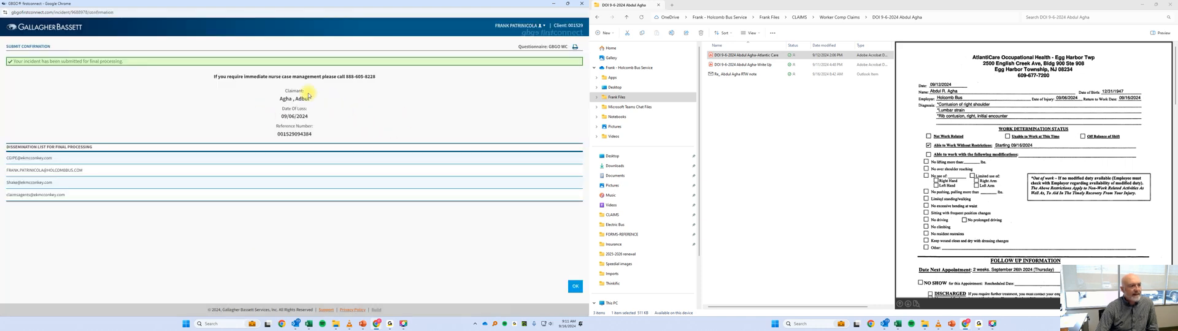
{"action": "left_click_drag", "start_coordinate": [277, 134], "coordinate": [313, 136]}
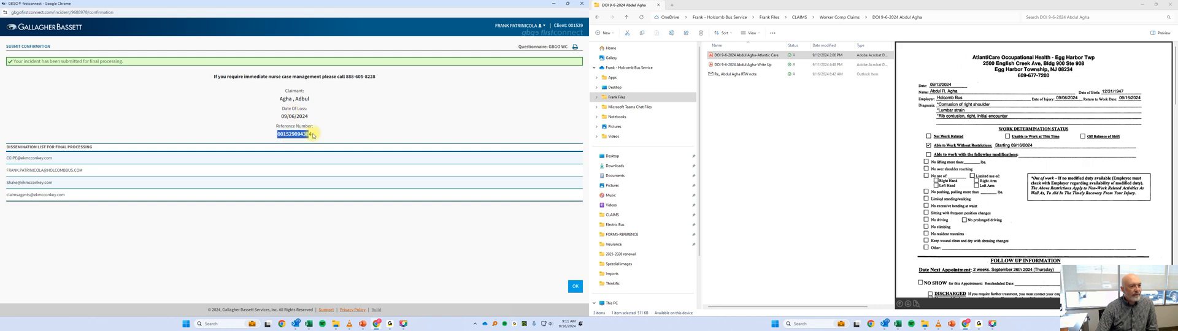
{"action": "double_click", "coordinate": [296, 132]}
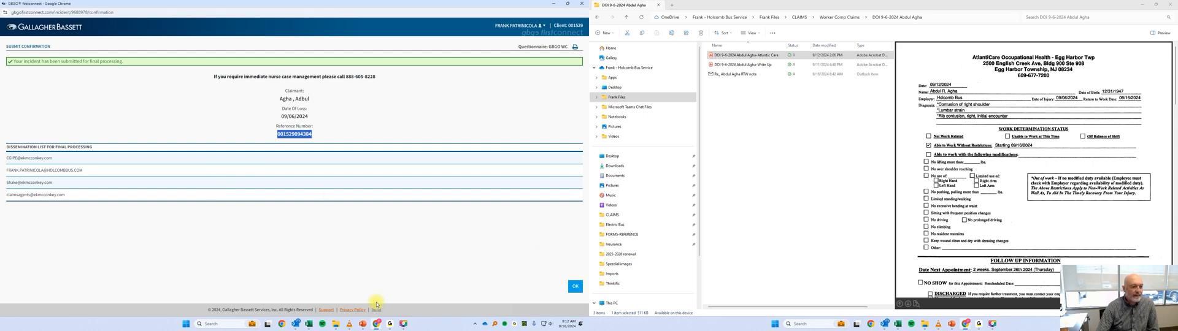
Switch to Outlook and review the claim submission email's New Jersey First Report of Injury attachment, then close the message.
{"action": "left_click", "coordinate": [297, 324]}
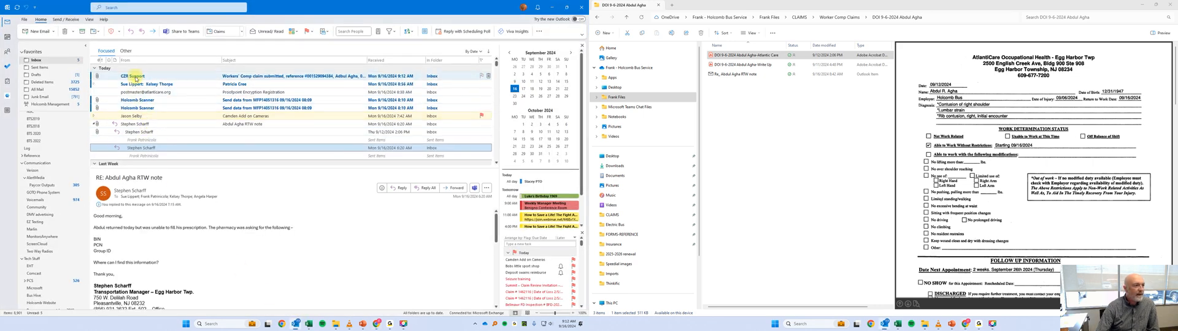
{"action": "double_click", "coordinate": [136, 78]}
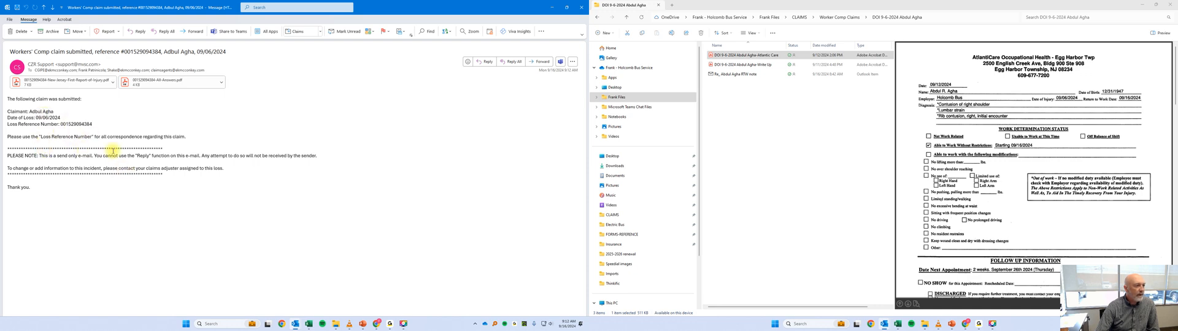
{"action": "left_click", "coordinate": [82, 86]}
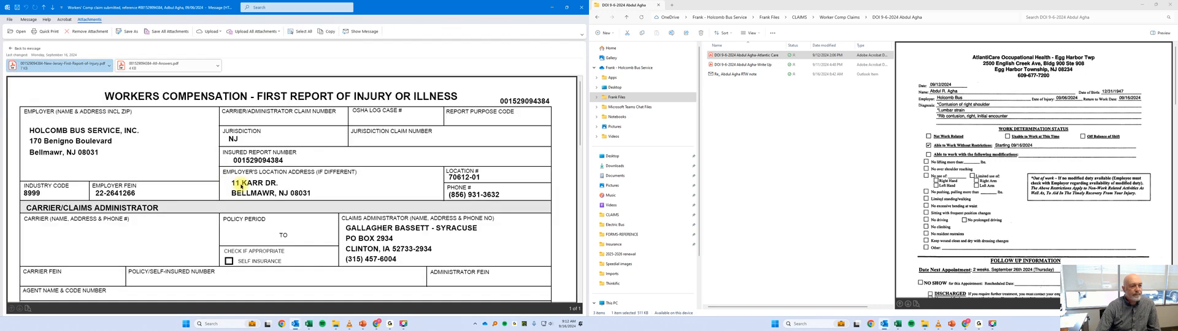
{"action": "scroll", "coordinate": [272, 194], "scroll_direction": "down", "scroll_amount": 3}
{"action": "scroll", "coordinate": [272, 194], "scroll_direction": "down", "scroll_amount": 5}
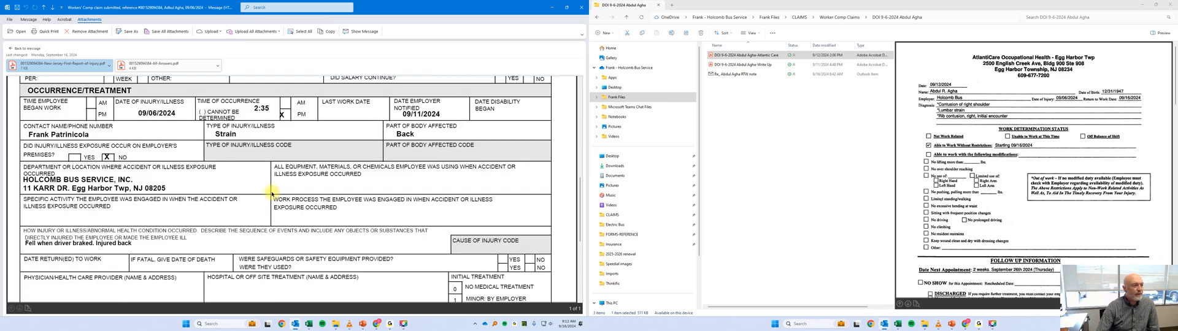
{"action": "scroll", "coordinate": [272, 194], "scroll_direction": "up", "scroll_amount": 10}
{"action": "left_click", "coordinate": [582, 8]}
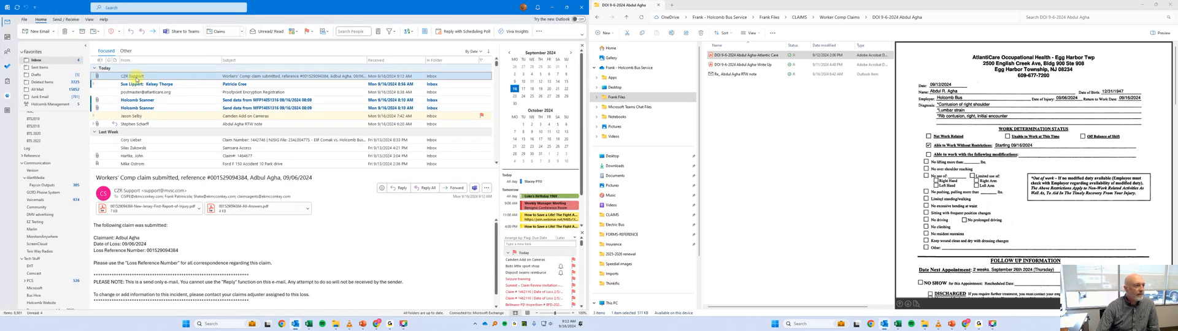
Save a copy of the claim submission email in the employee's claim folder and dismiss the submit confirmation in Chrome.
{"action": "left_click_drag", "start_coordinate": [140, 77], "coordinate": [747, 116]}
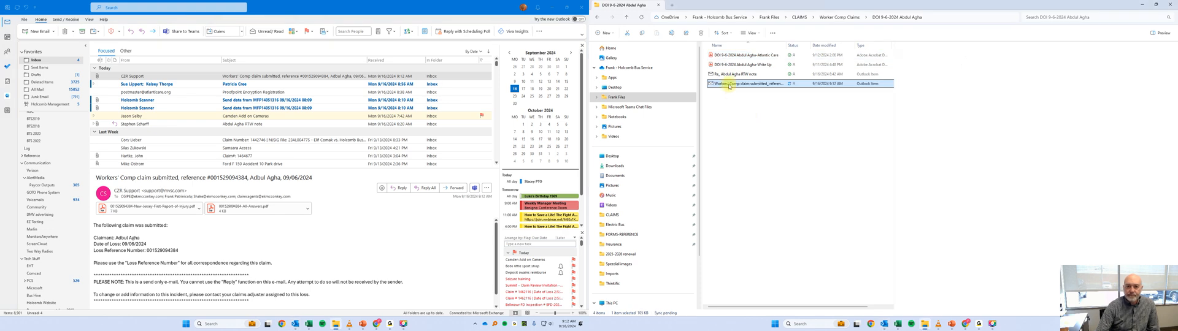
{"action": "key", "text": "alt+Tab"}
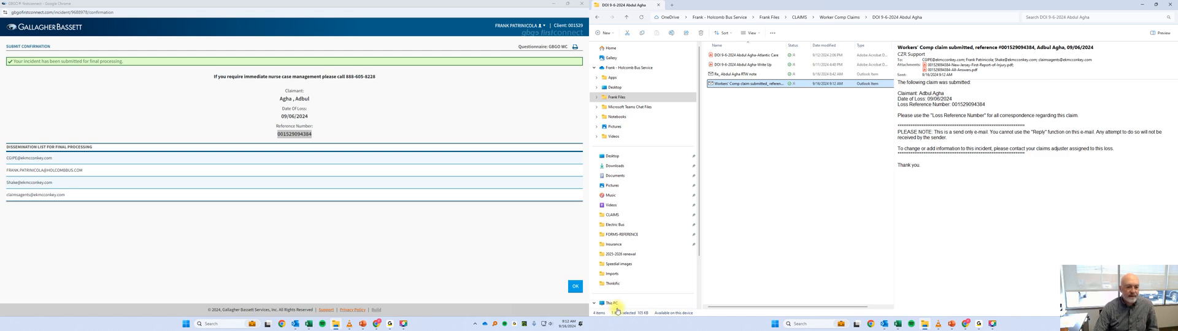
{"action": "left_click", "coordinate": [578, 290]}
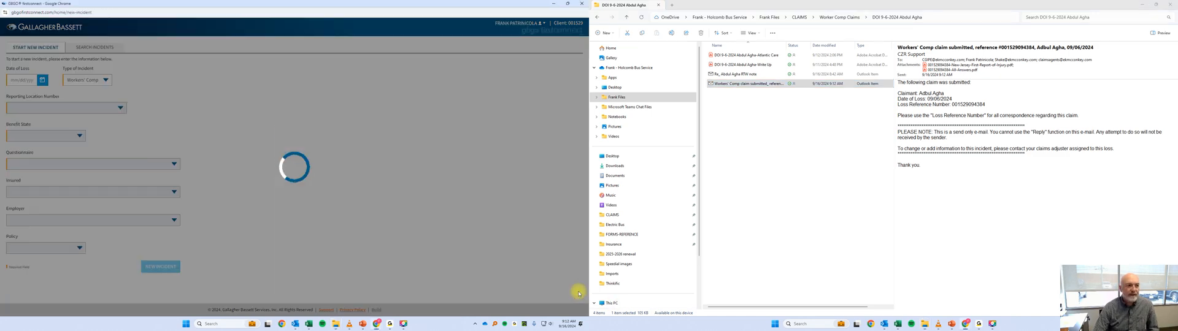